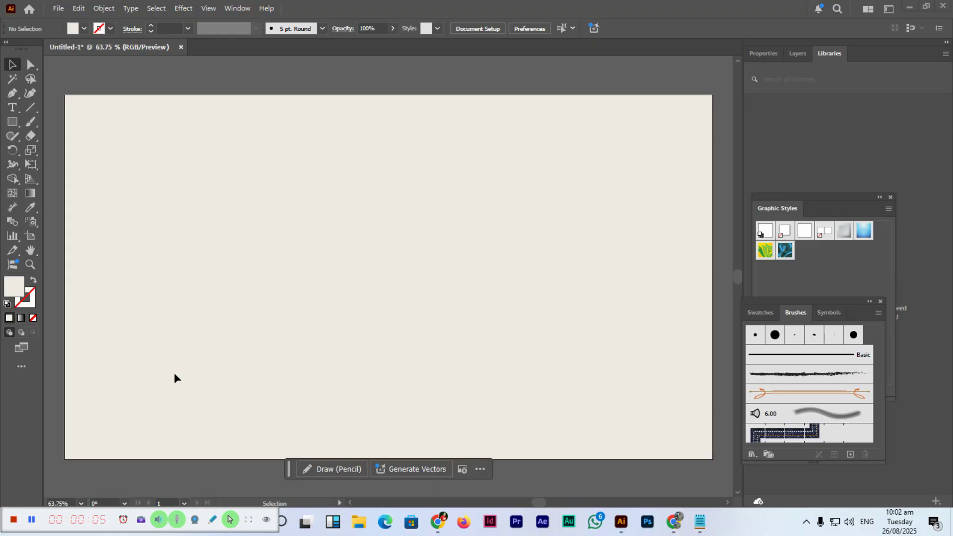
Place a new point text on the empty artboard with the Type tool.
click(15, 111)
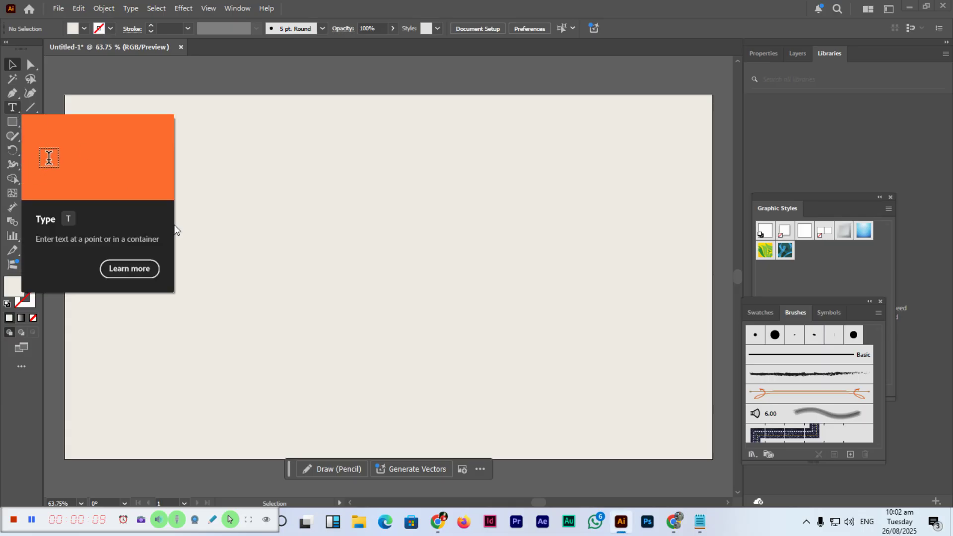
click(194, 241)
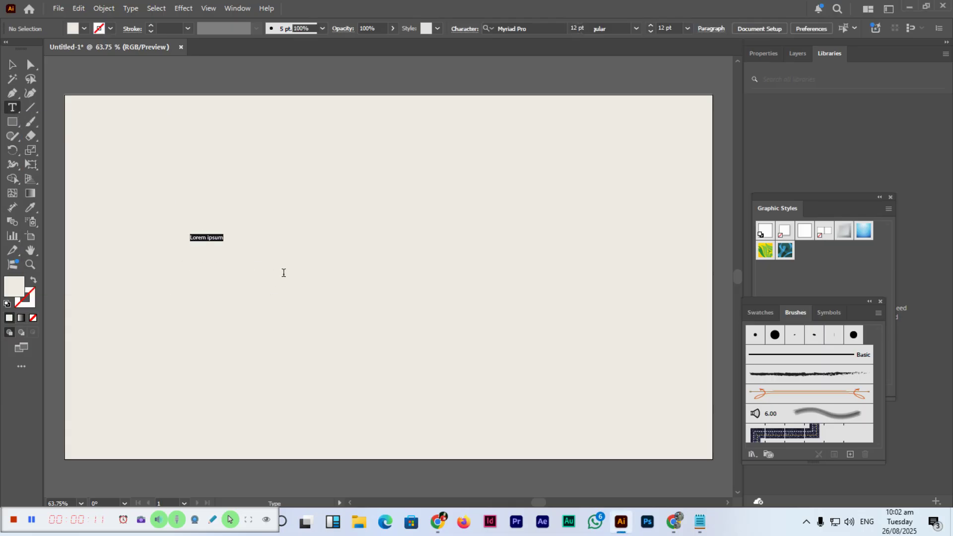
text(01)
Enlarge 01 to about 36 pt, repeat it into a row of seven, and copy the row below.
key(Escape)
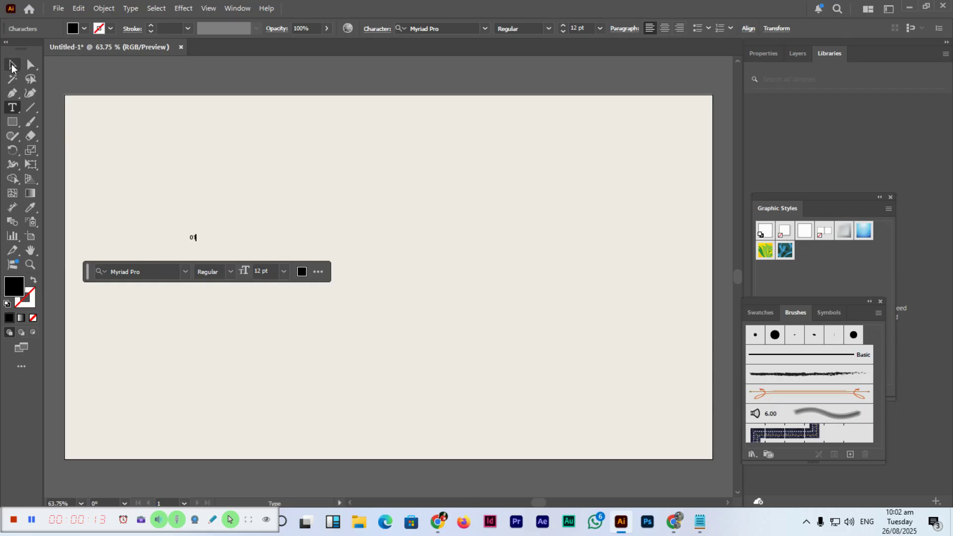
drag(212, 243, 221, 253)
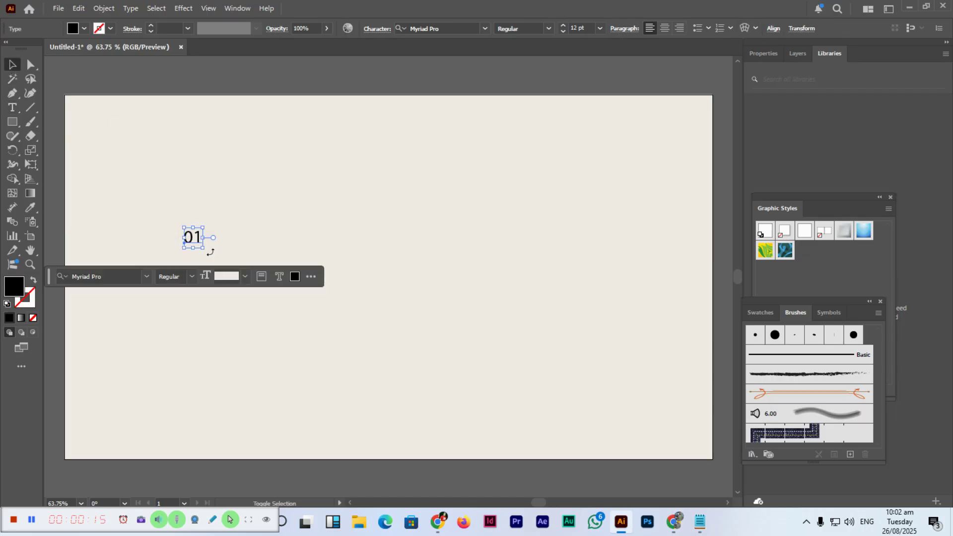
drag(203, 240, 227, 244)
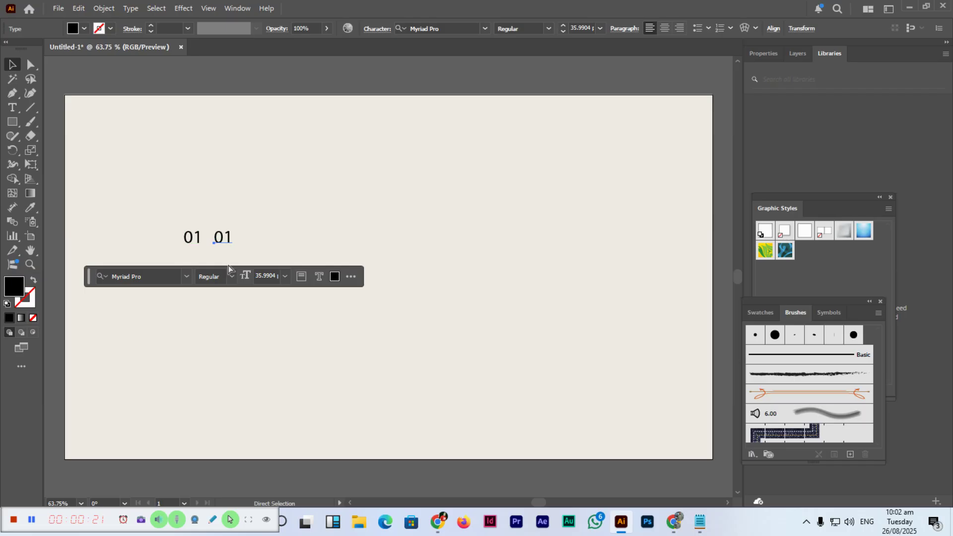
key(ctrl+d)
key(ctrl+d)
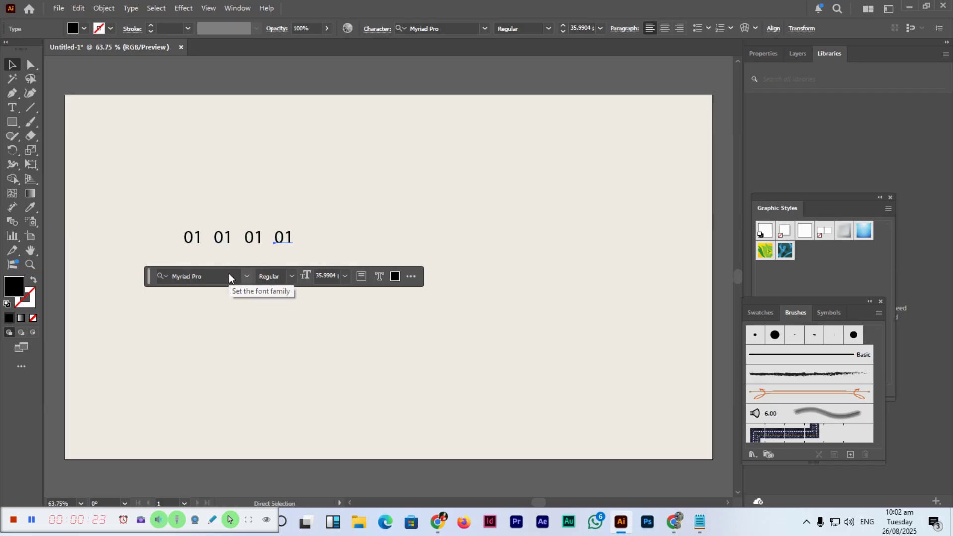
key(ctrl+d)
key(ctrl+d)
key(ctrl+d)
key(v)
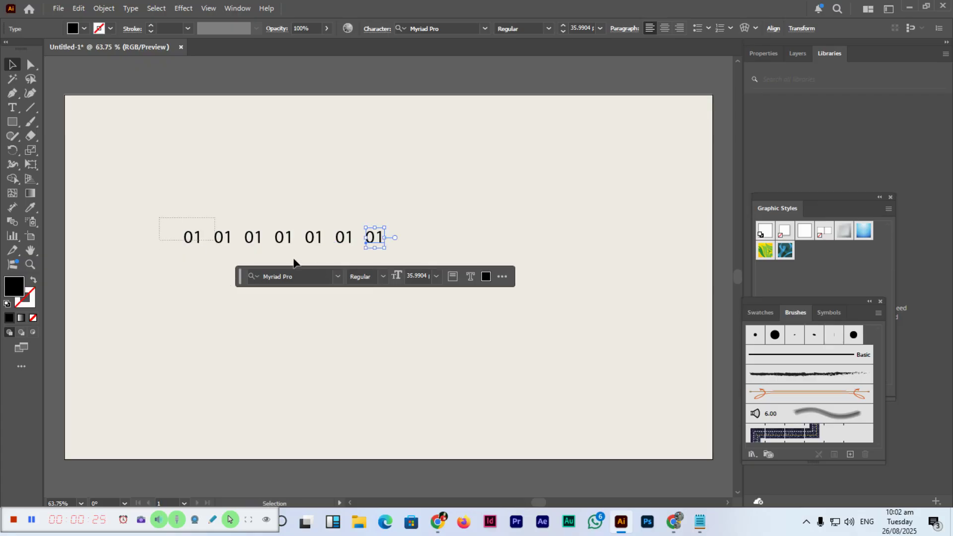
drag(468, 178, 149, 253)
drag(289, 240, 291, 268)
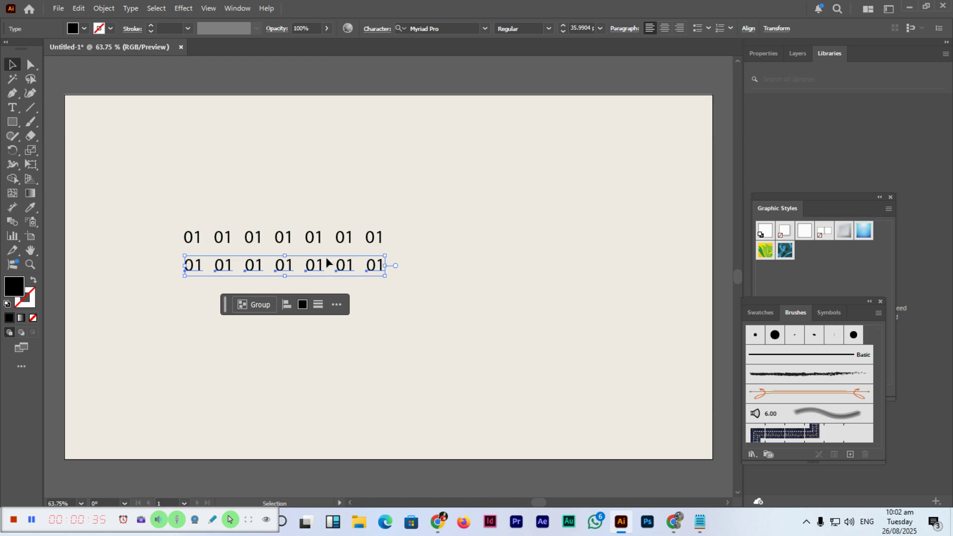
Duplicate the row into more rows, undoing the two extras to leave five rows.
key(a)
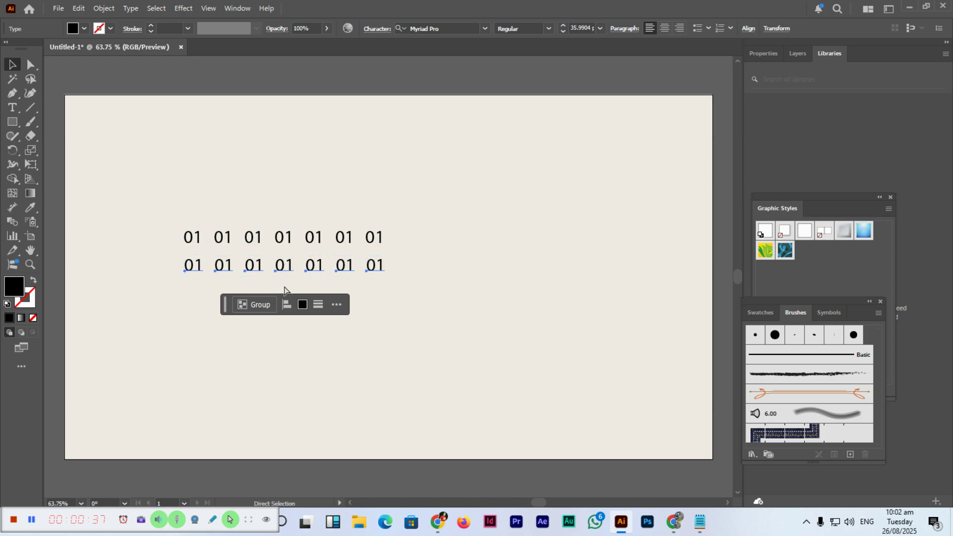
key(ctrl+d)
key(ctrl+d)
key(ctrl+d)
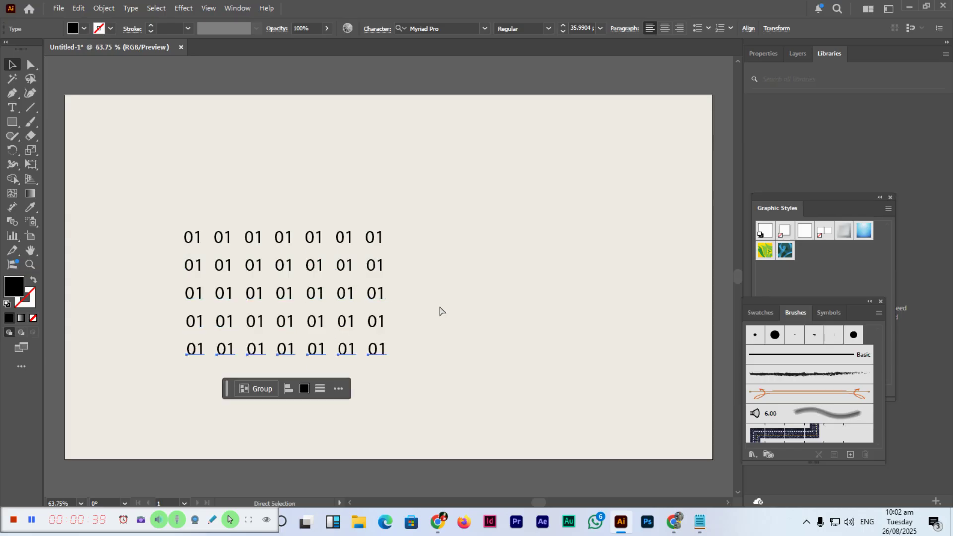
key(ctrl+d)
key(ctrl+d)
key(v)
click(124, 234)
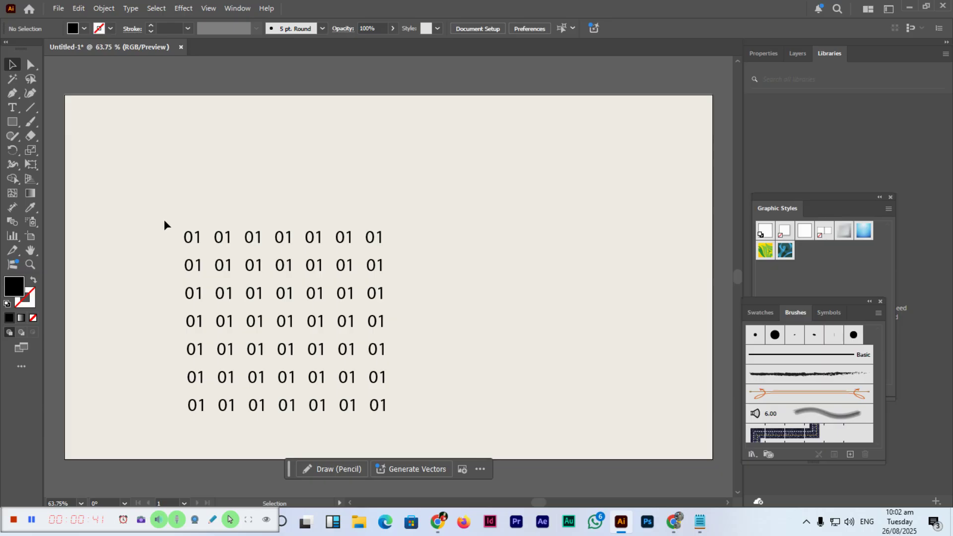
key(ctrl+z)
key(ctrl+z)
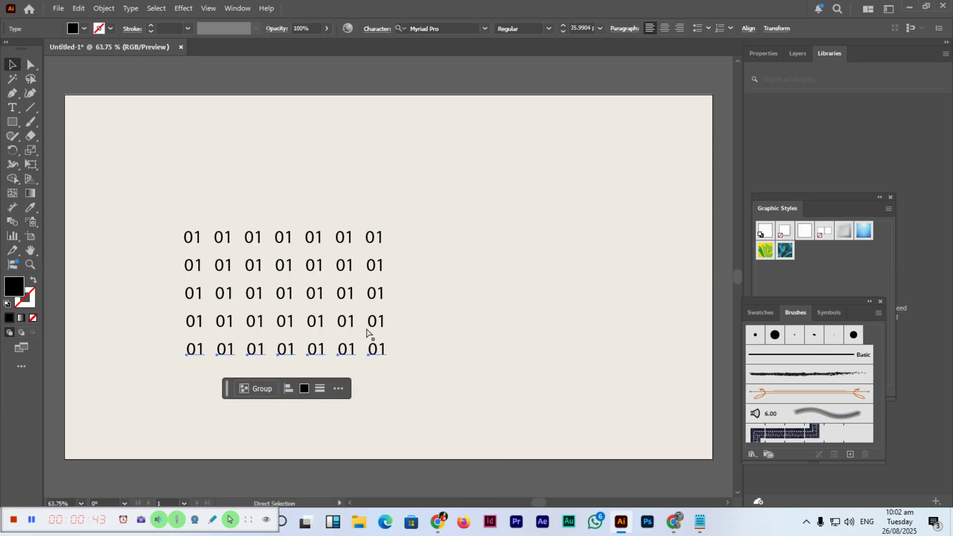
Delete the first five numbers of the top row, keeping its last two.
key(v)
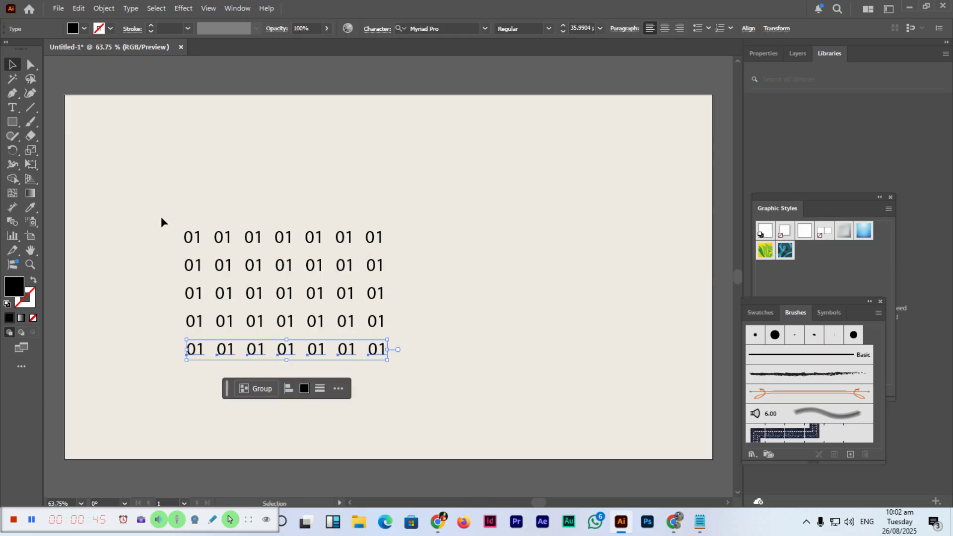
drag(291, 238, 321, 242)
key(Delete)
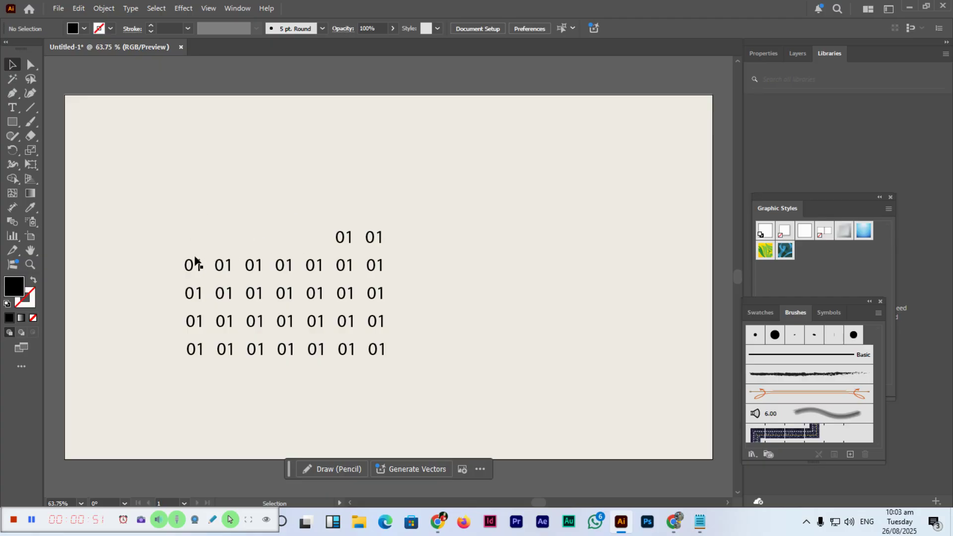
Copy the bottom row above the grid and retype its first number as Sun.
drag(180, 339, 400, 373)
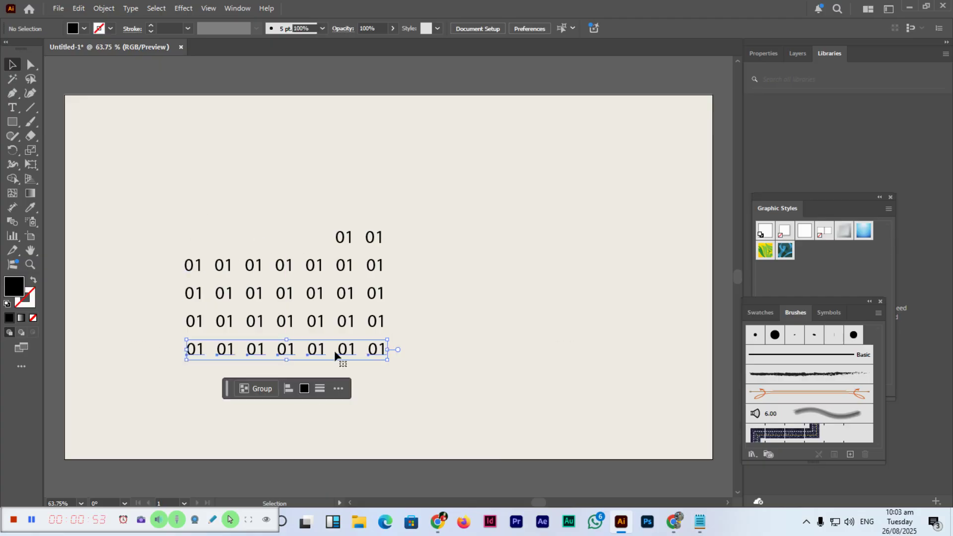
drag(293, 349, 292, 207)
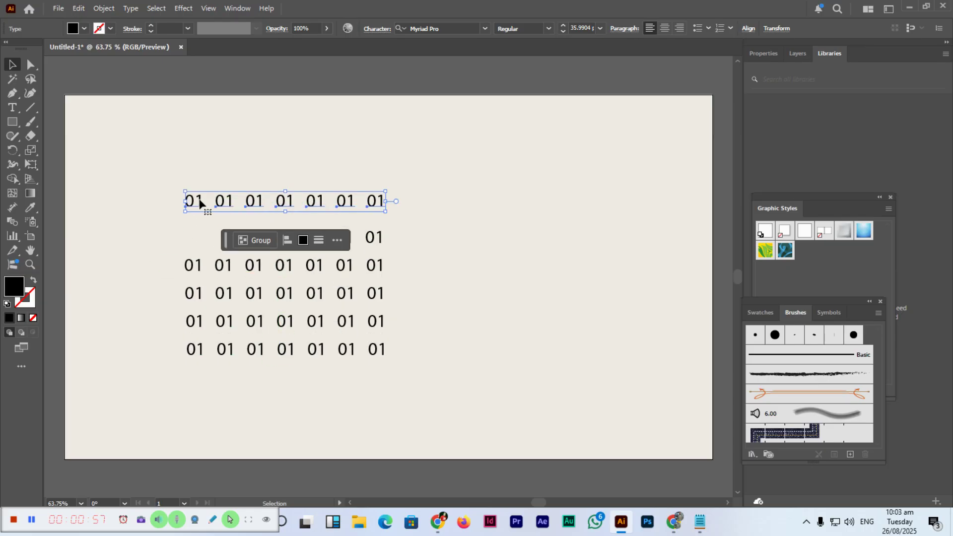
click(149, 164)
key(t)
click(193, 200)
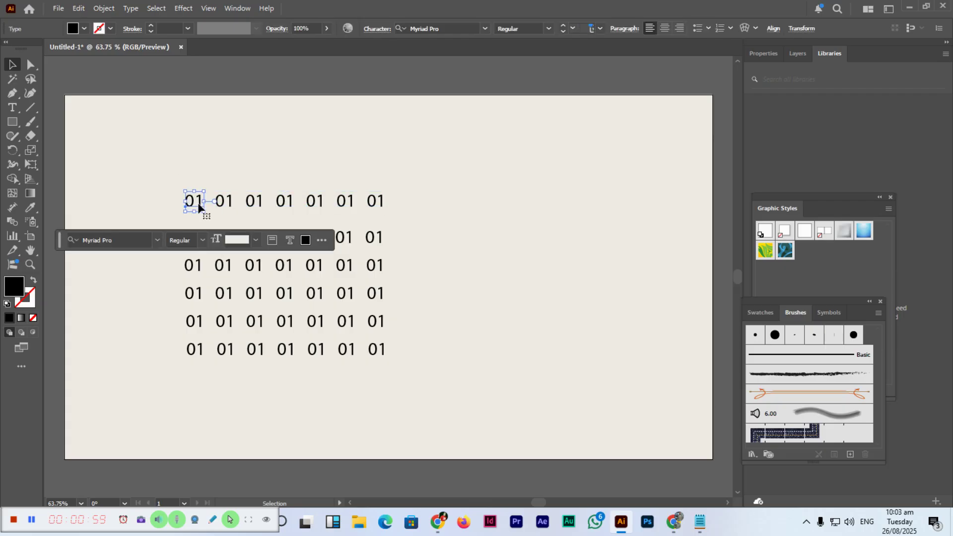
text(Sun)
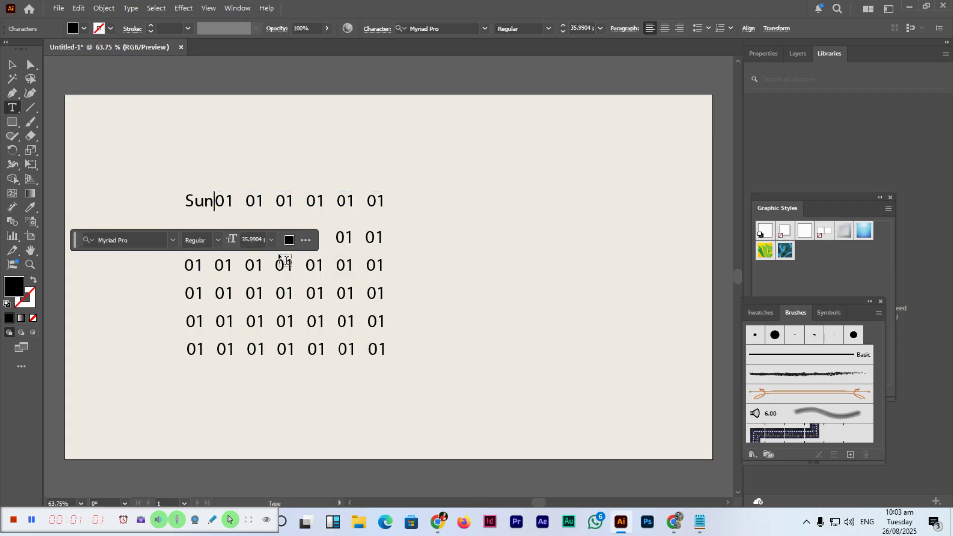
click(13, 65)
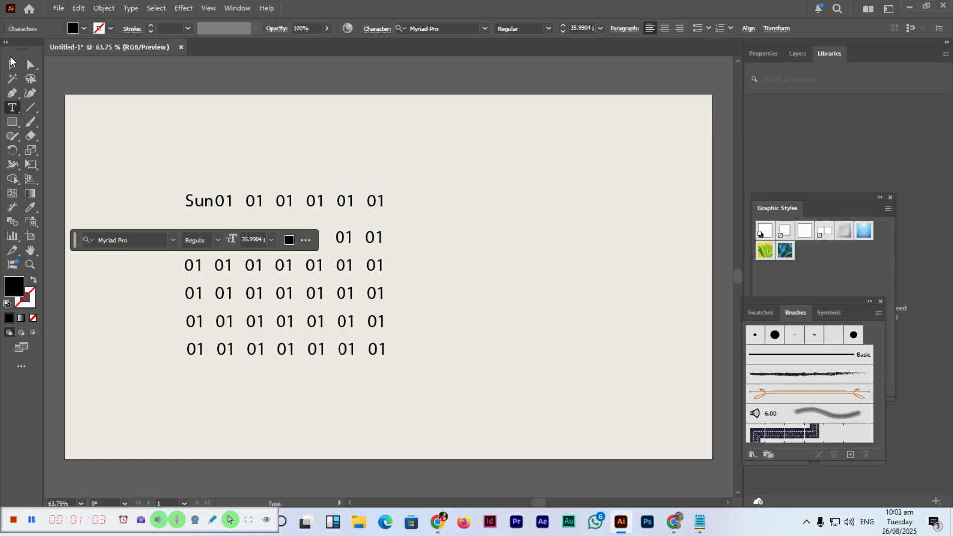
Delete the six numbers beside Sun in the new top row.
click(167, 128)
drag(361, 208, 399, 209)
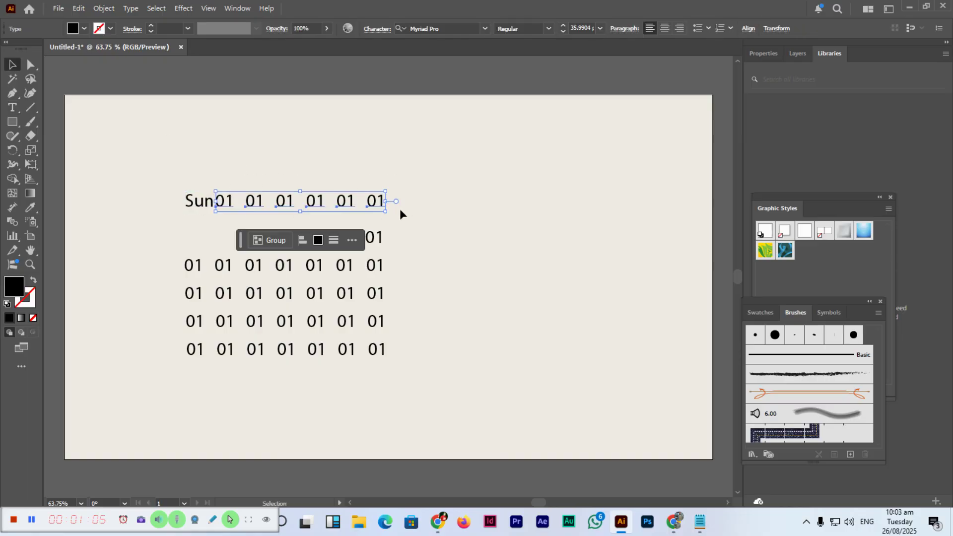
key(Delete)
Set the Sun label's font size to 20 pt, after first trying 18 pt.
click(214, 204)
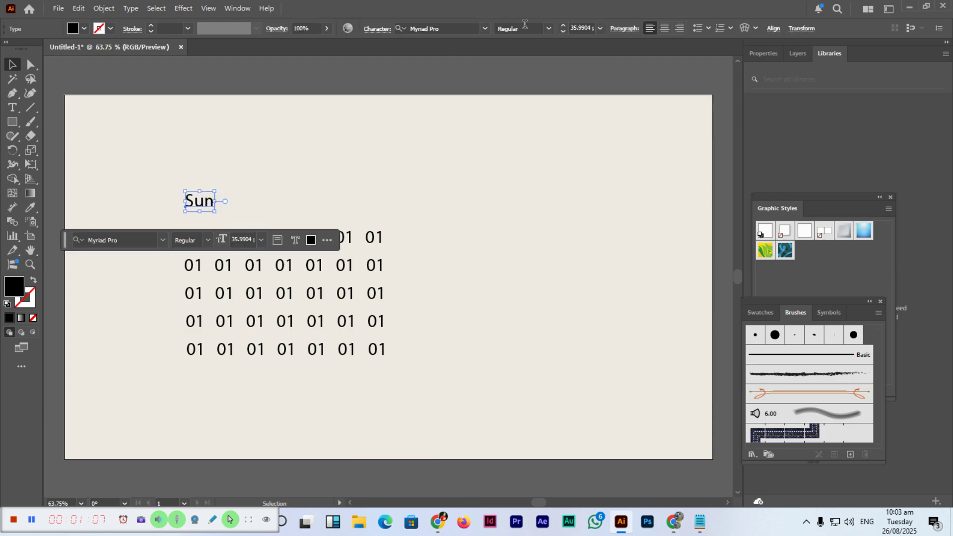
click(581, 28)
text(18)
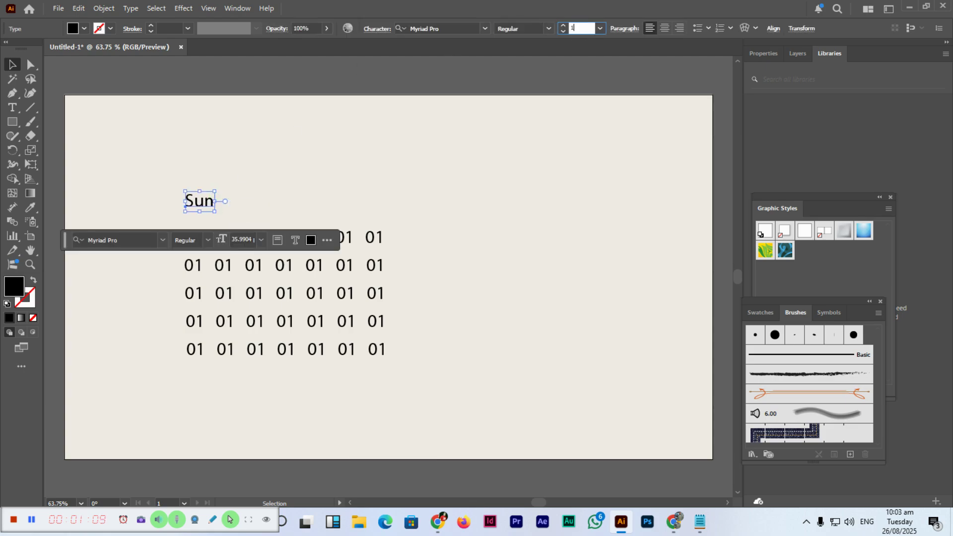
key(Return)
click(257, 190)
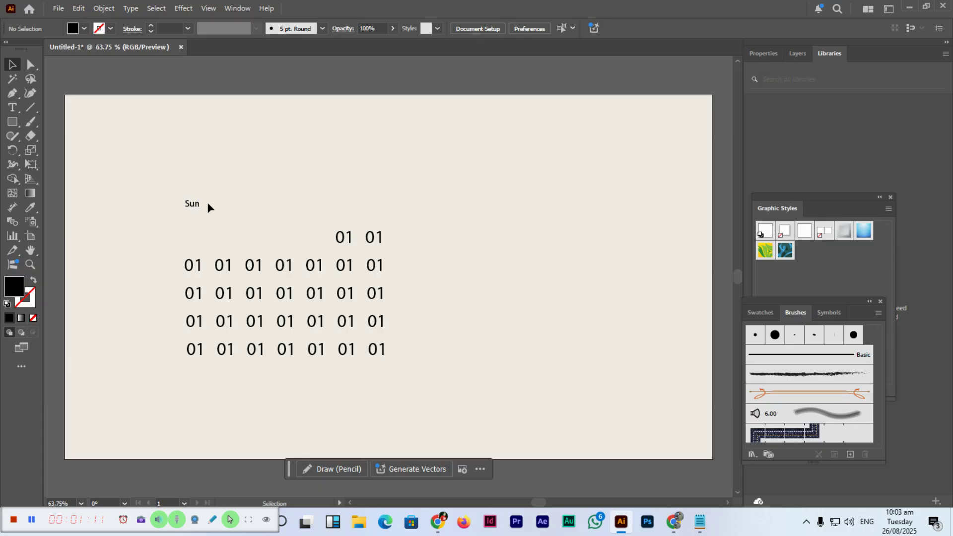
drag(172, 196, 201, 212)
click(579, 28)
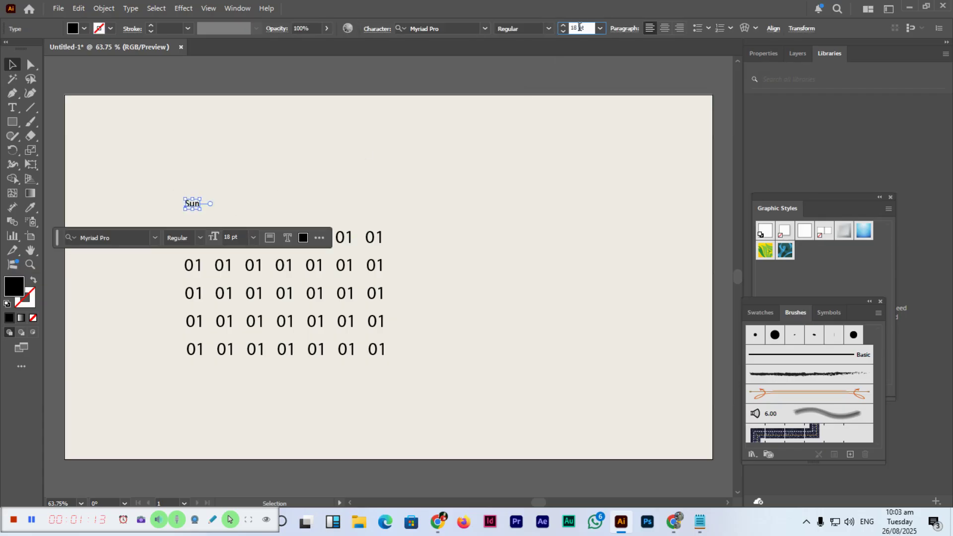
text(20)
key(Return)
click(240, 153)
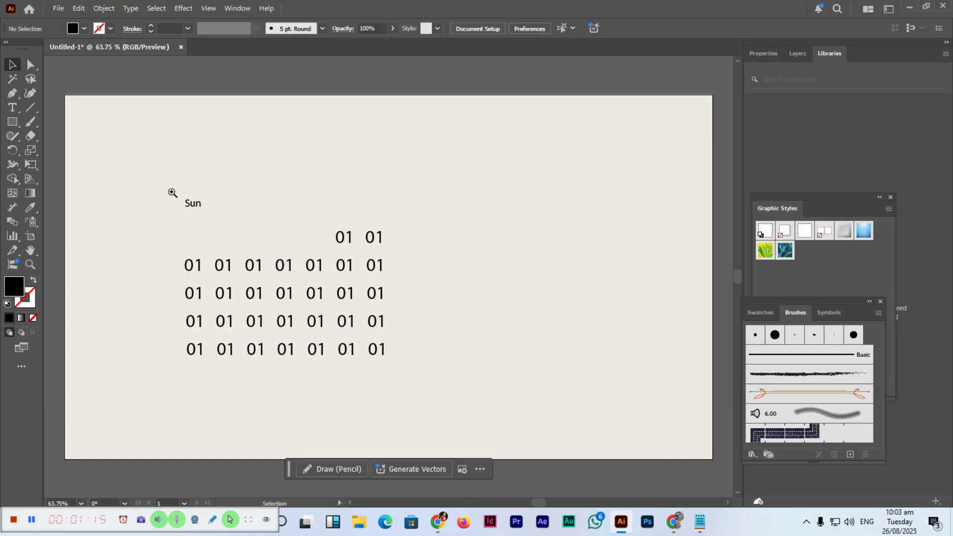
scroll(273, 265, up, 5)
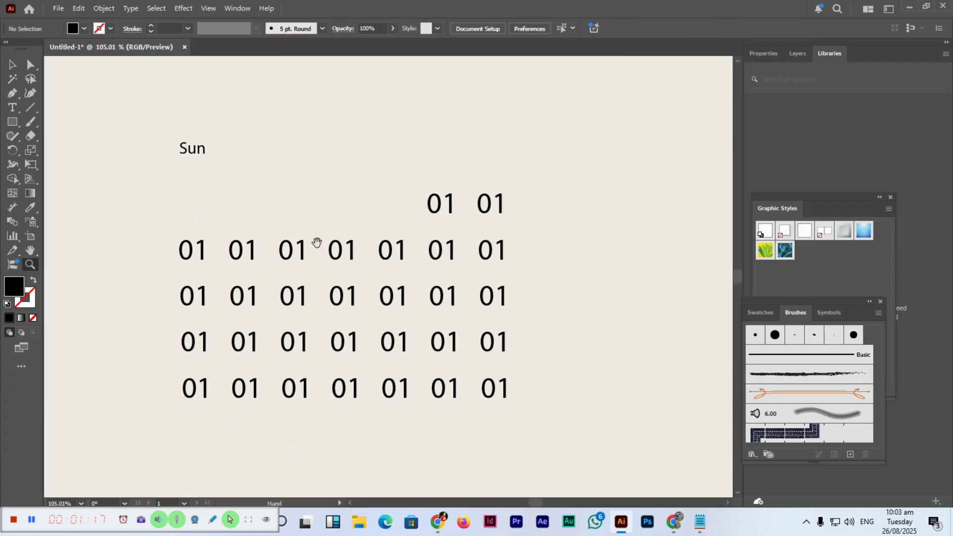
Duplicate the Sun label into each of the seven columns above the grid.
drag(205, 153, 256, 151)
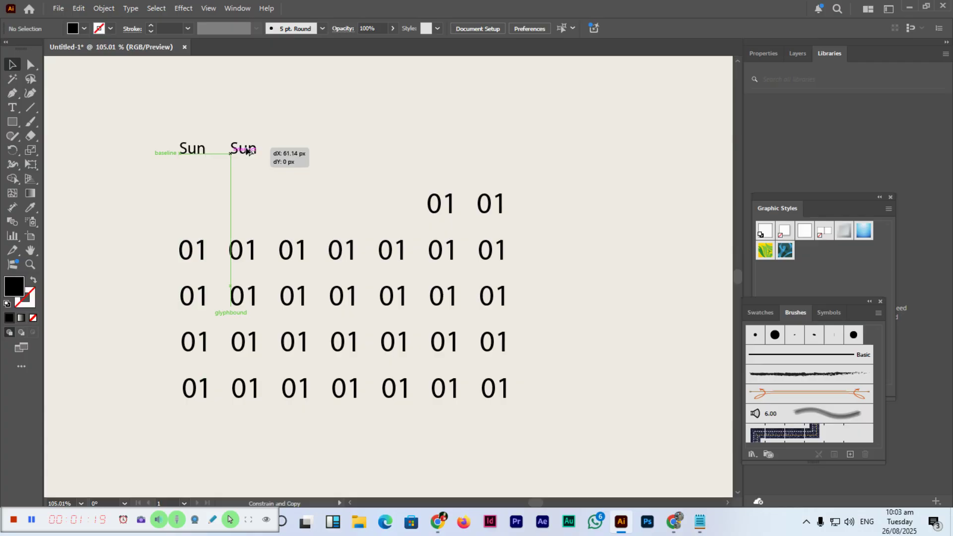
key(ctrl+d)
key(ctrl+d)
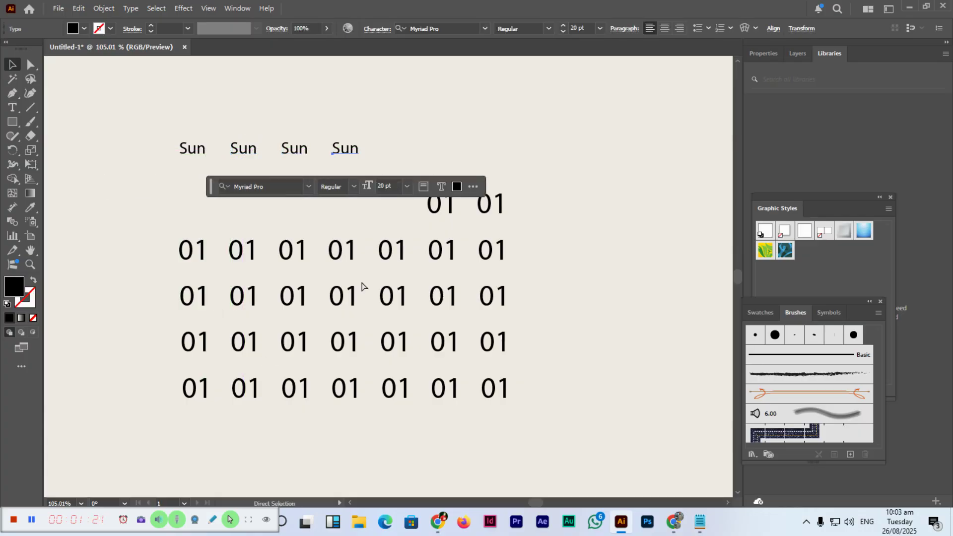
key(ctrl+d)
key(ctrl+d)
key(ctrl+d)
key(t)
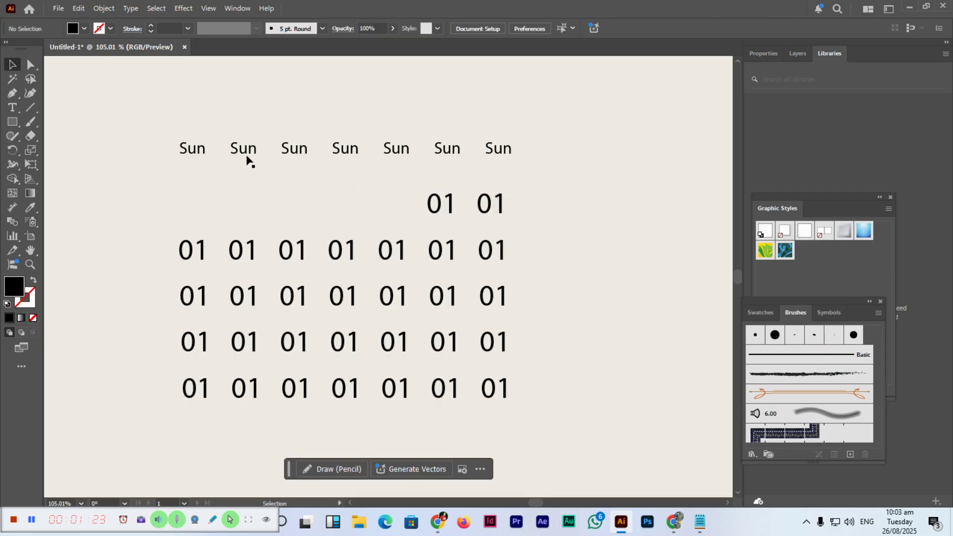
click(246, 149)
Retype the second and third Sun labels as Mon and Tue.
double_click(247, 149)
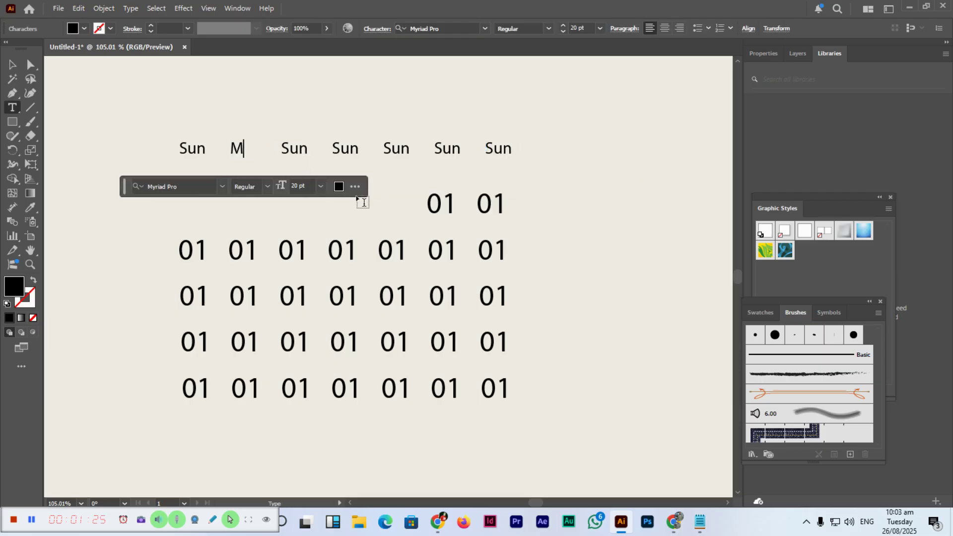
text(Mon)
key(Escape)
click(246, 149)
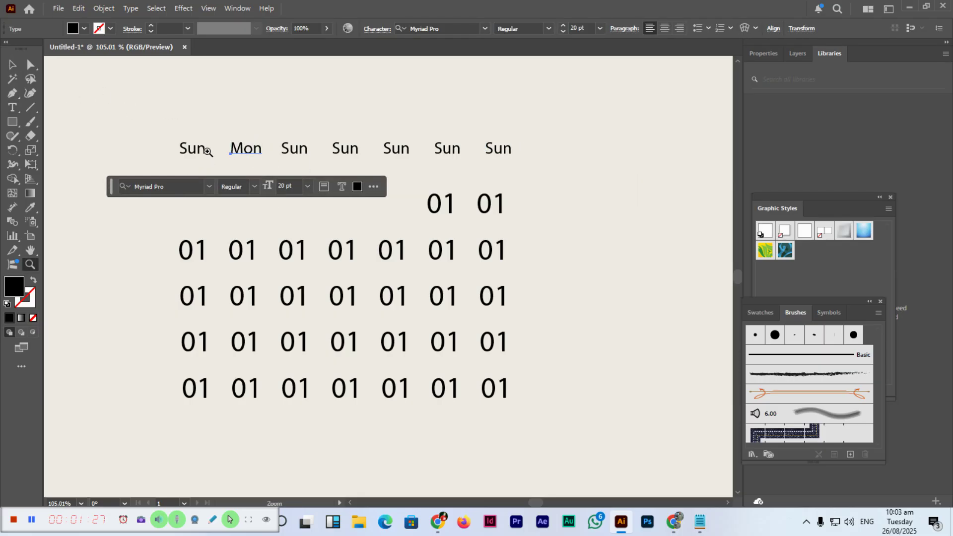
key(Escape)
key(ctrl+plus)
click(351, 156)
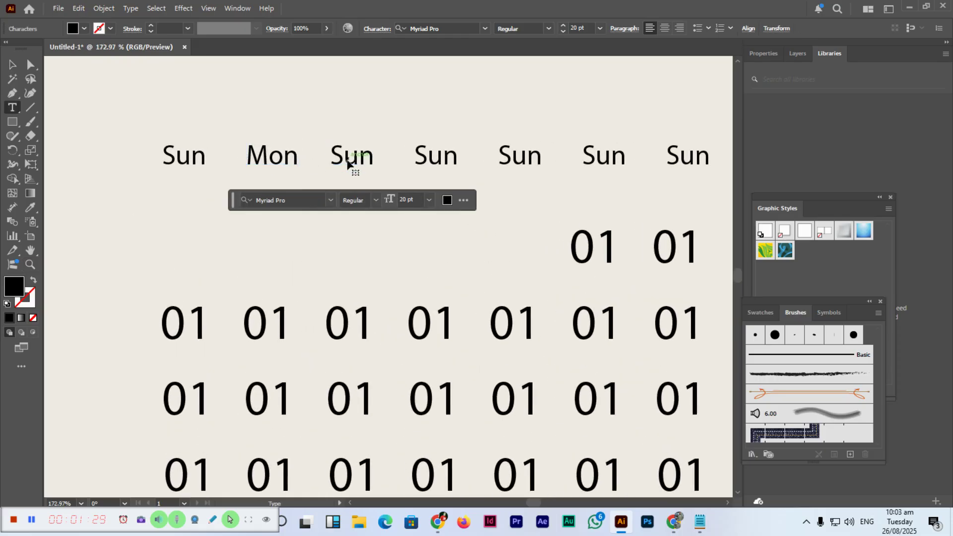
double_click(352, 155)
text(Tue)
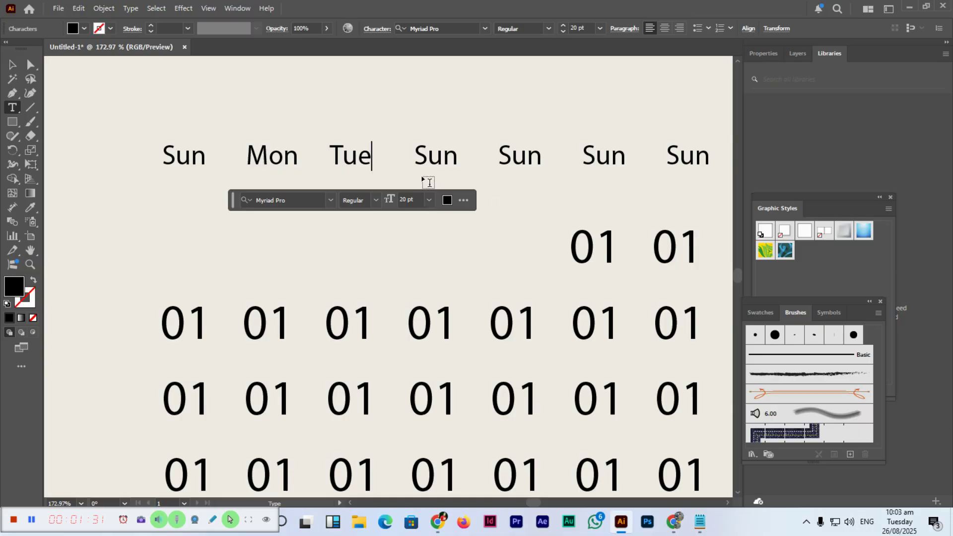
key(Escape)
Retype the fourth and fifth Sun labels as Wed and Thu.
click(435, 156)
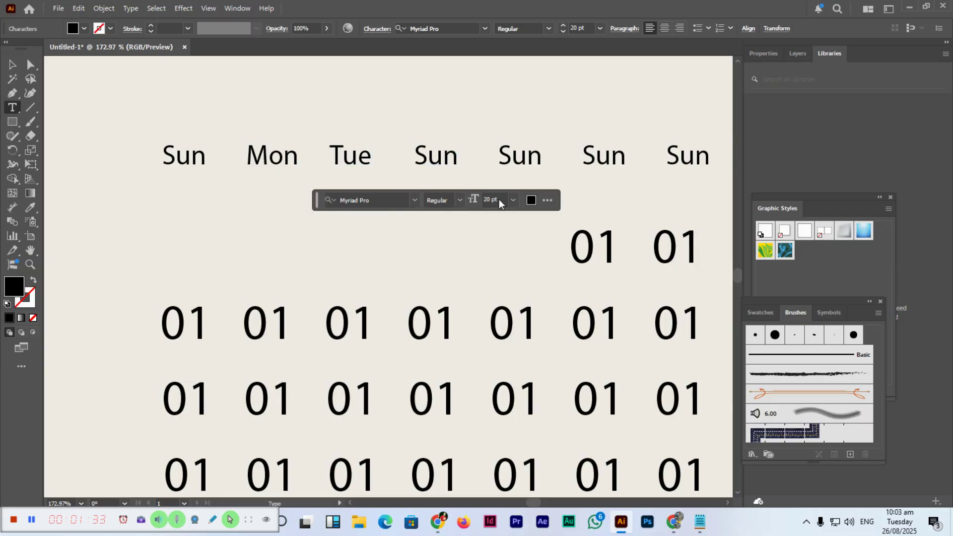
double_click(436, 155)
text(Wed)
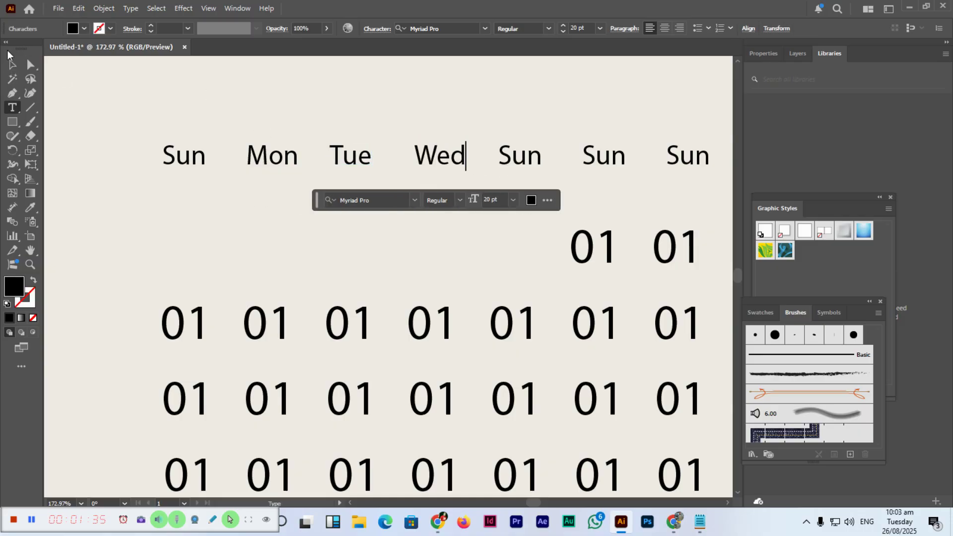
key(Escape)
click(521, 155)
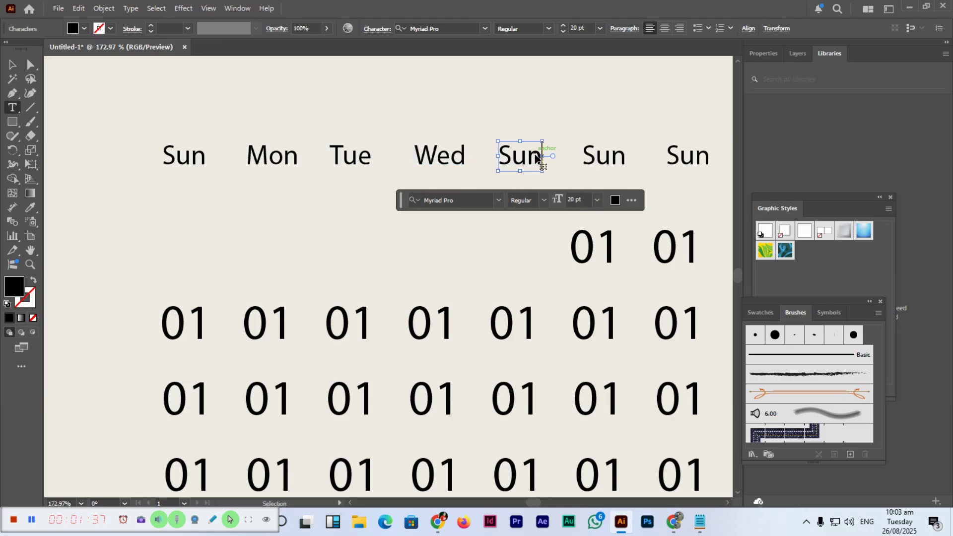
double_click(521, 155)
text(Thu)
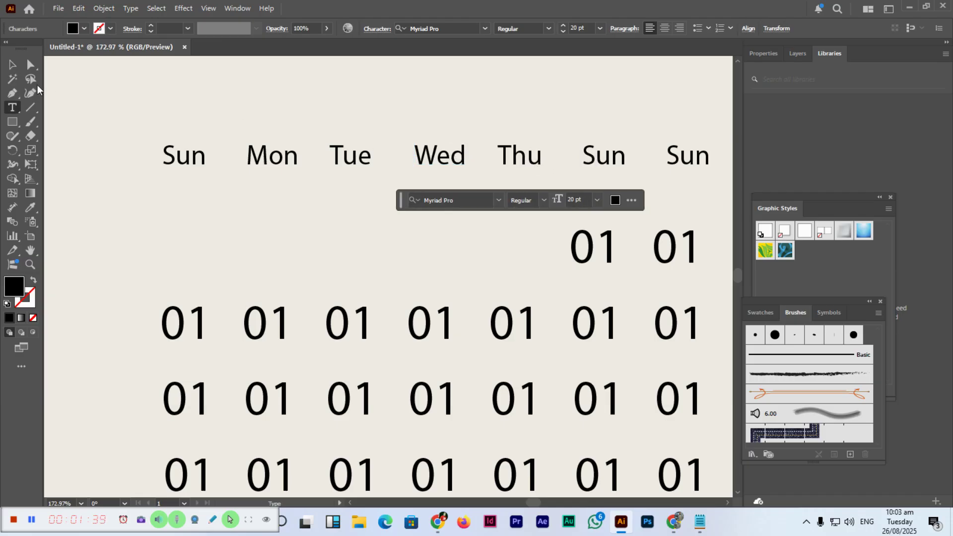
key(Escape)
Retype the last two Sun labels as Fri and Sat.
click(603, 156)
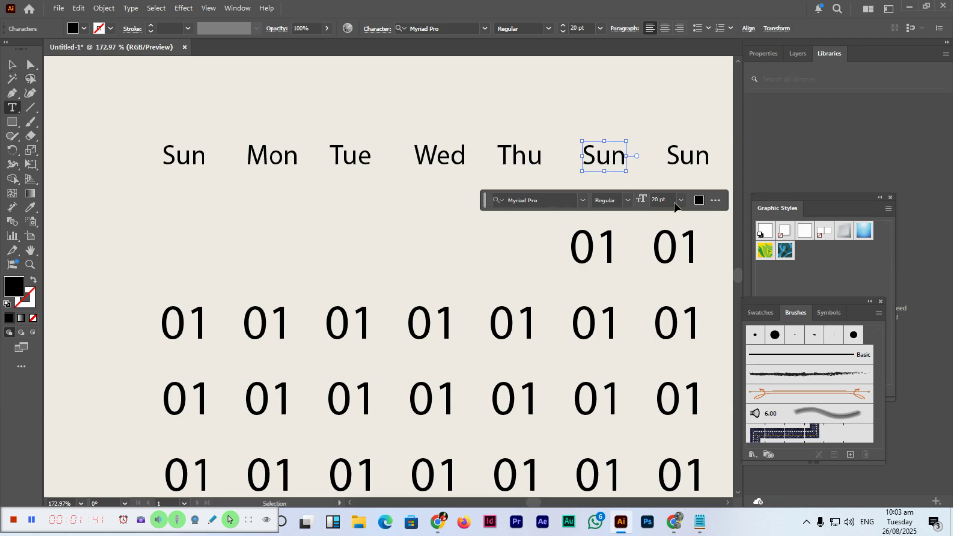
double_click(603, 156)
text(Fri)
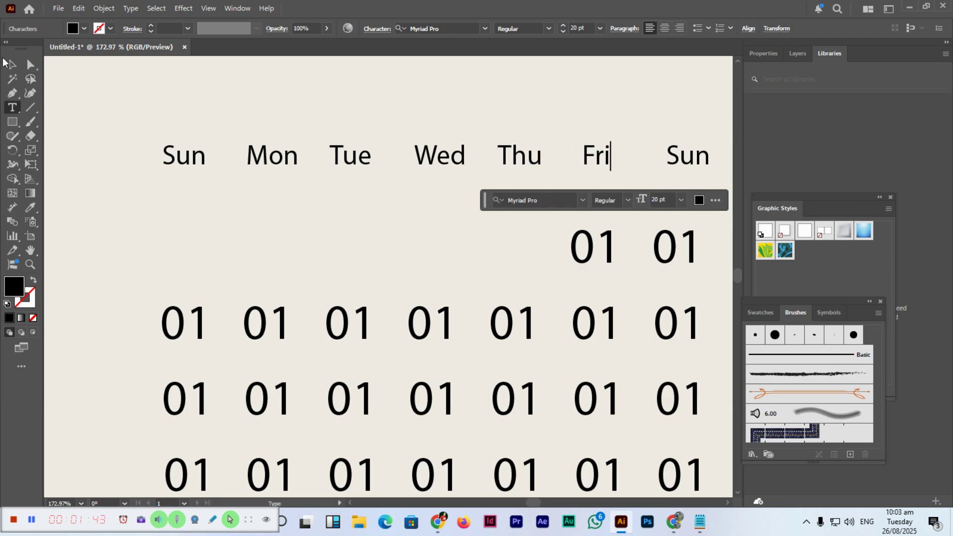
key(Escape)
click(687, 155)
double_click(687, 156)
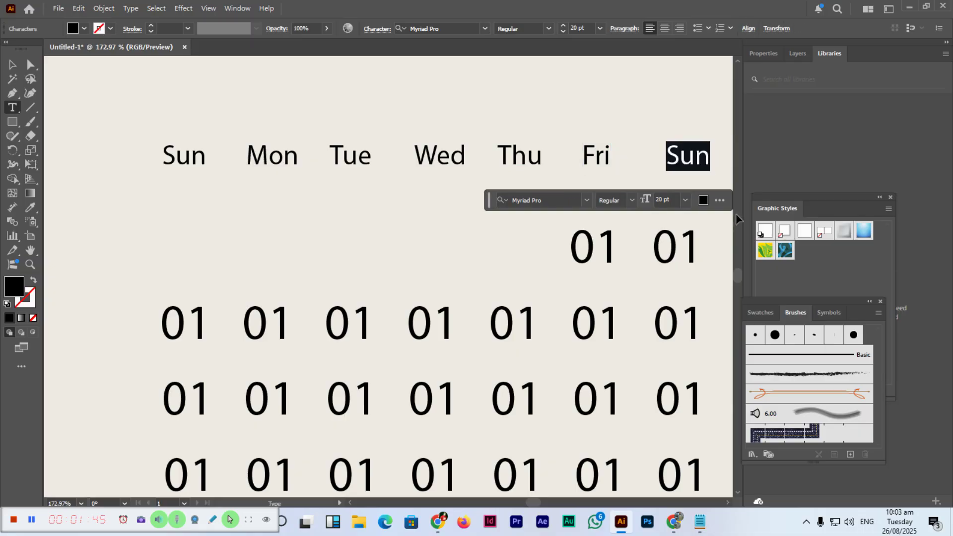
text(Sat)
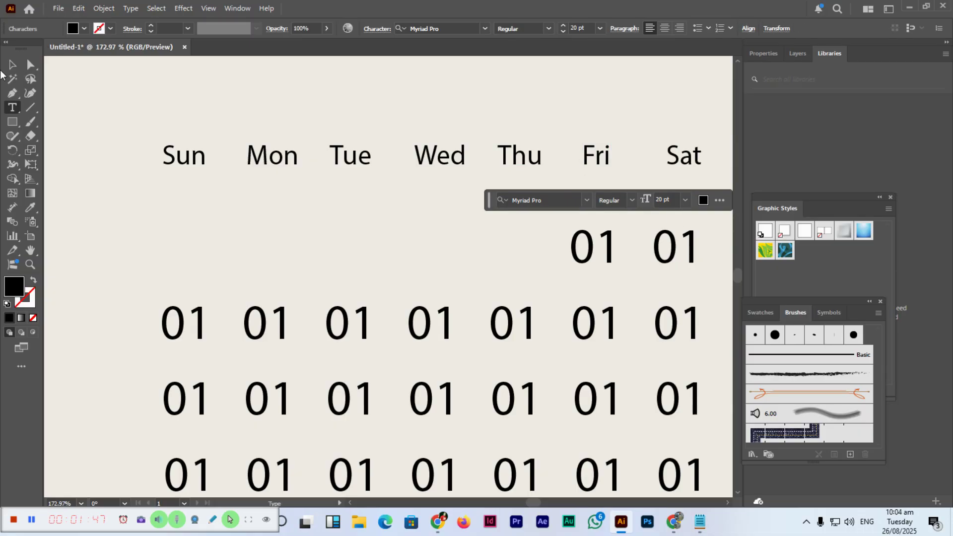
click(12, 65)
scroll(670, 223, down, 1)
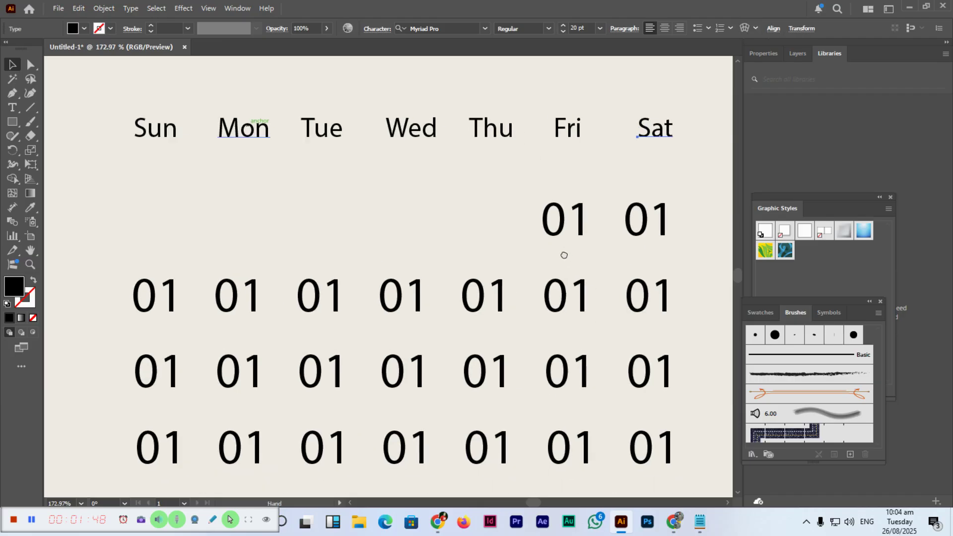
click(690, 233)
click(644, 217)
double_click(644, 216)
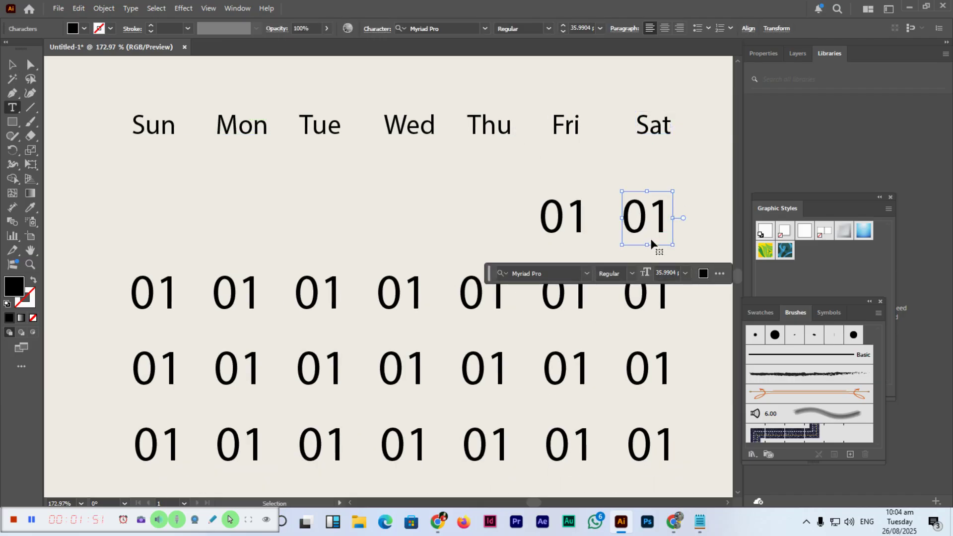
text(02)
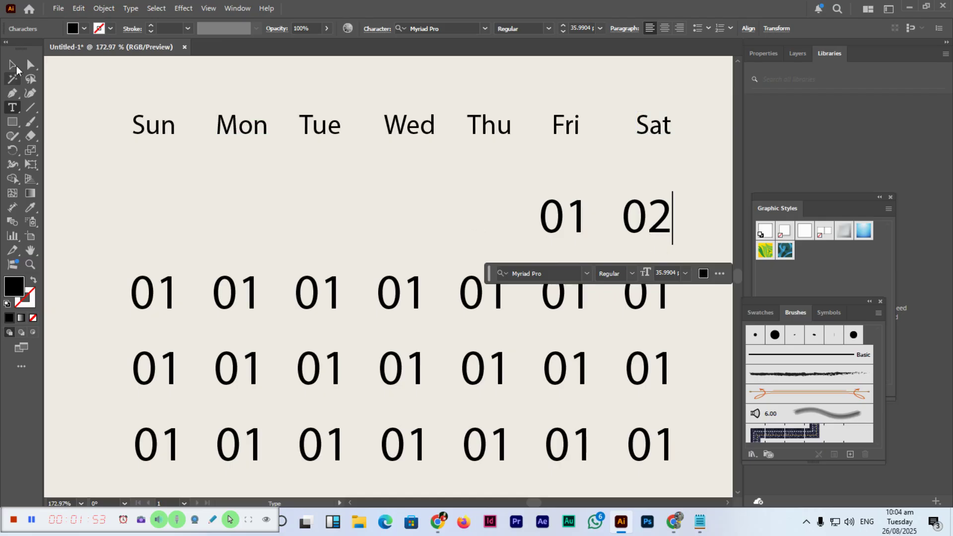
click(12, 64)
click(144, 297)
double_click(143, 298)
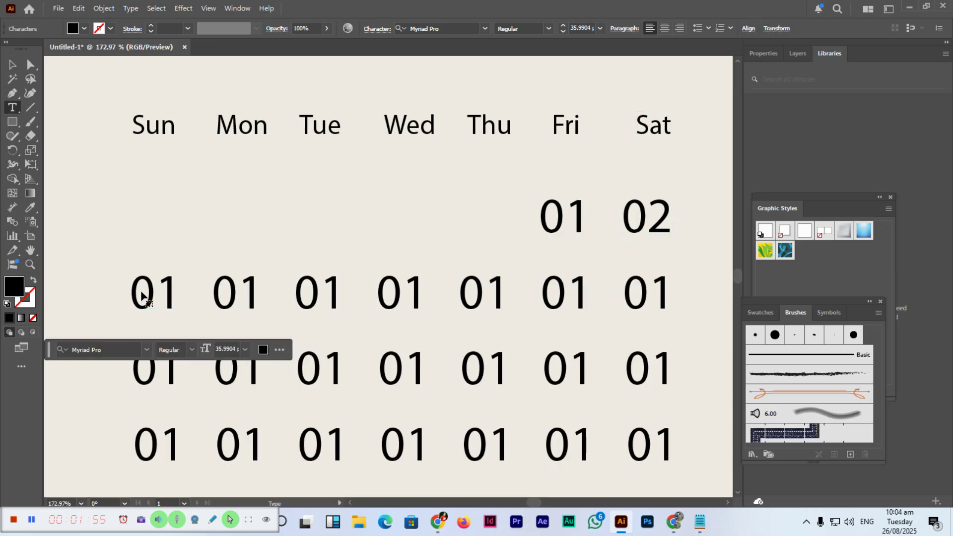
text(03)
key(Escape)
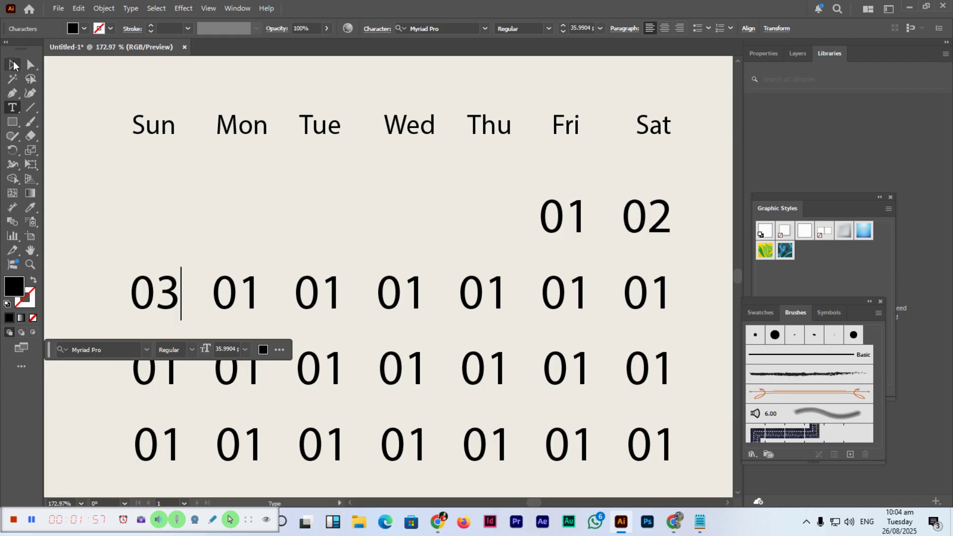
key(ctrl+z)
key(ctrl+z)
key(ctrl+1)
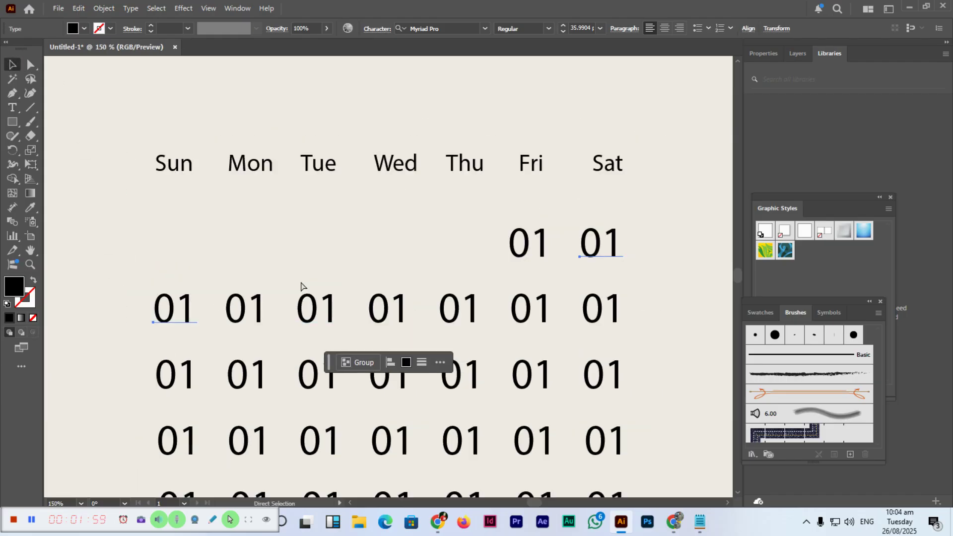
key(ctrl+0)
click(238, 179)
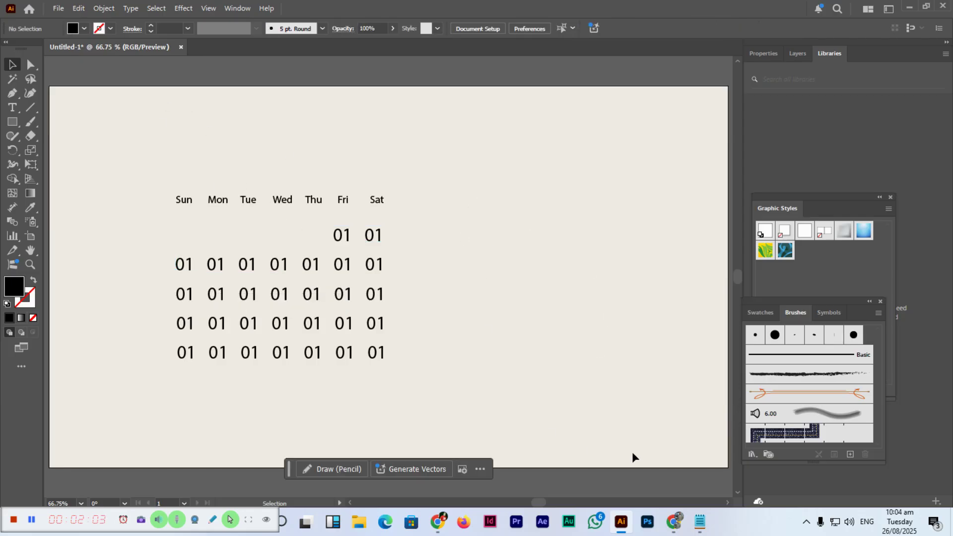
Download the illustrator-scripts GitHub repository in Chrome as illustrator-scripts-master.zip.
click(673, 520)
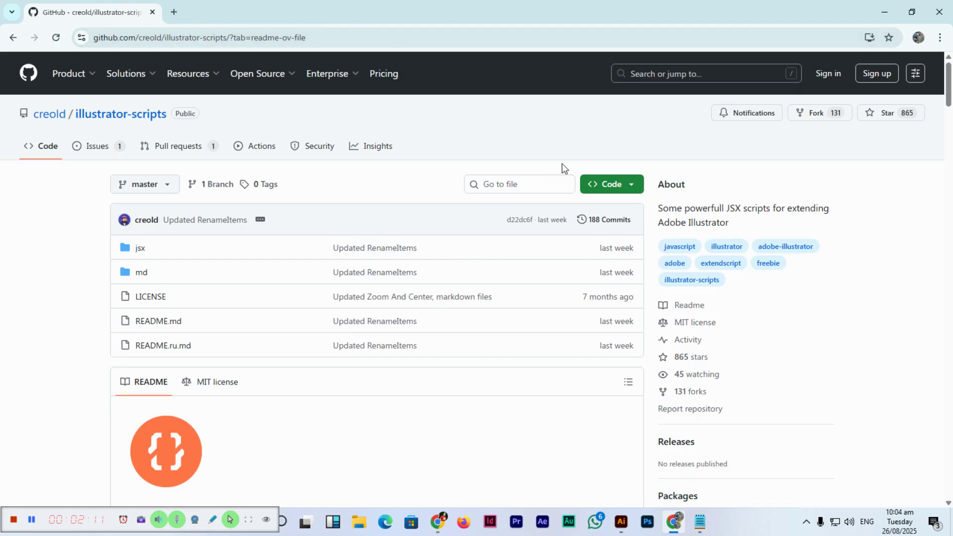
click(611, 185)
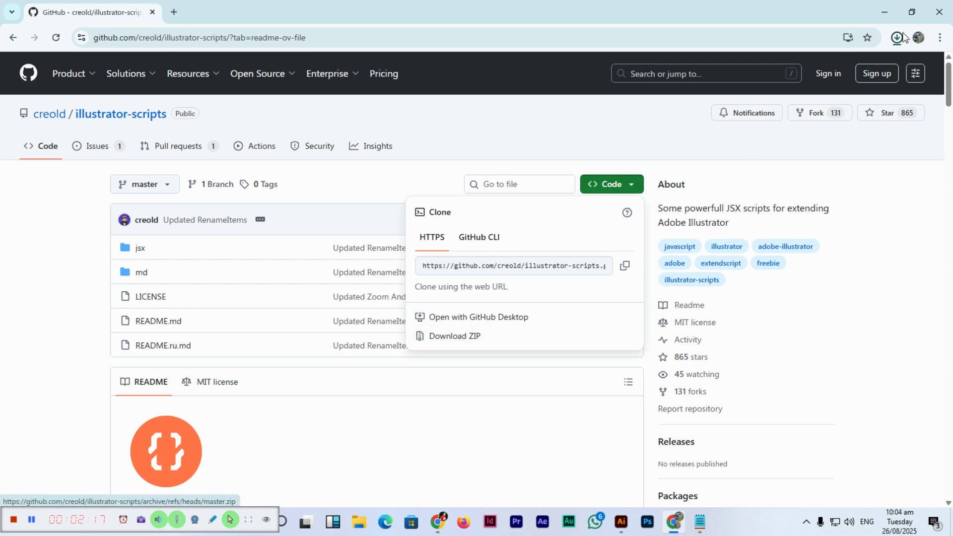
click(898, 37)
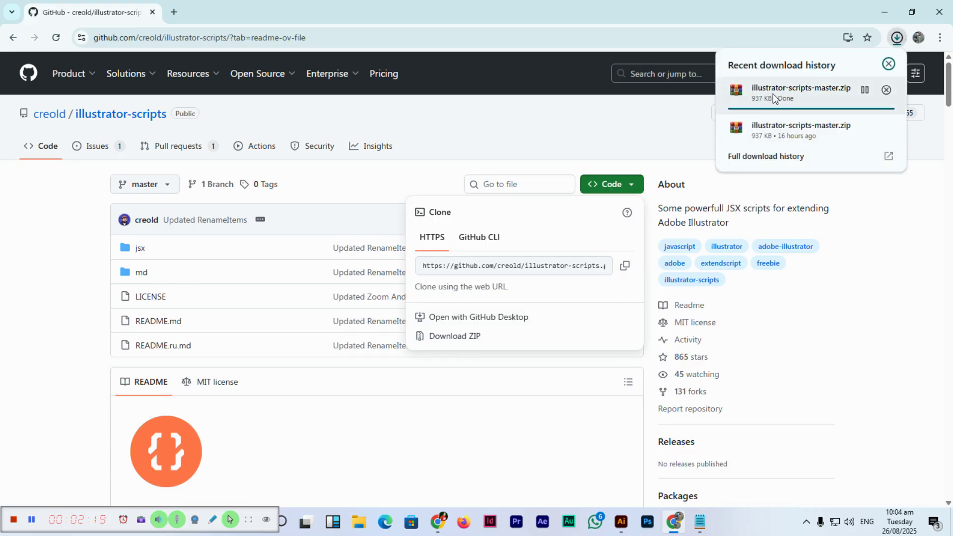
click(521, 223)
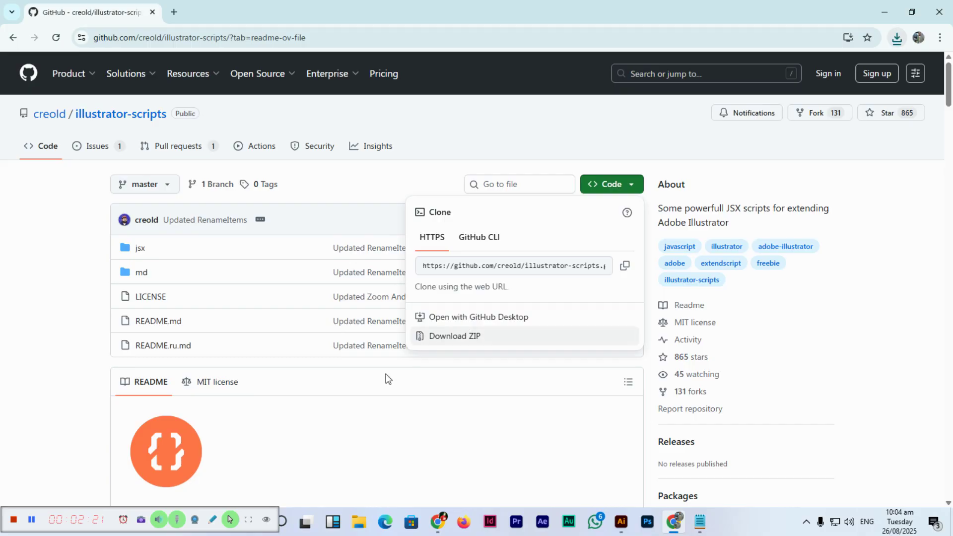
Extract the illustrator-scripts-master archive in the Downloads folder.
click(359, 521)
click(50, 171)
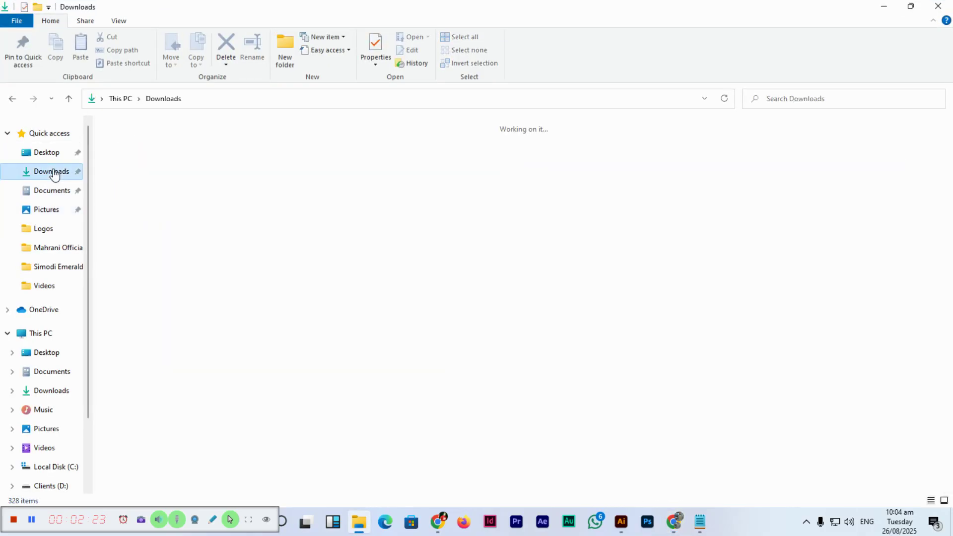
right_click(125, 161)
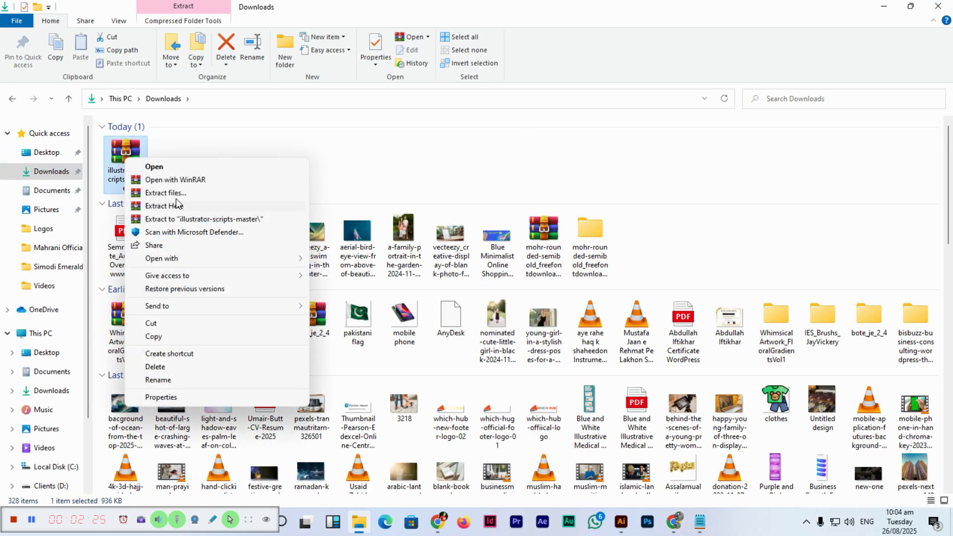
click(166, 193)
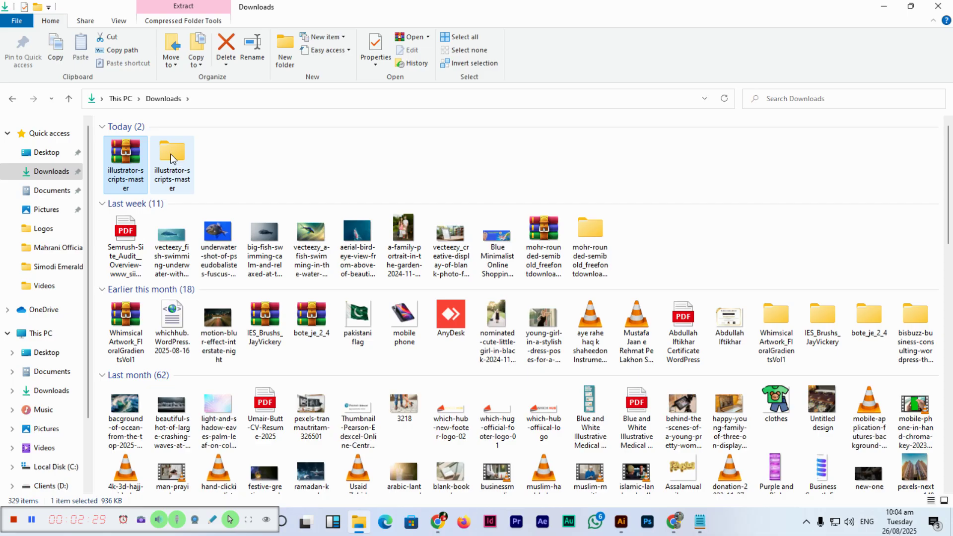
Open the illustrator-scripts-master > illustrator-scripts-master > jsx folder of 97 scripts.
double_click(173, 156)
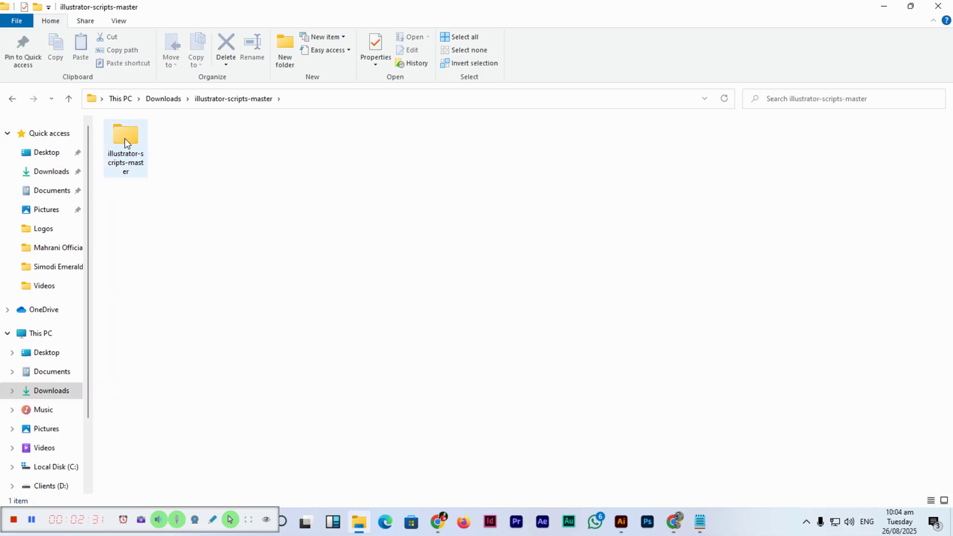
double_click(125, 138)
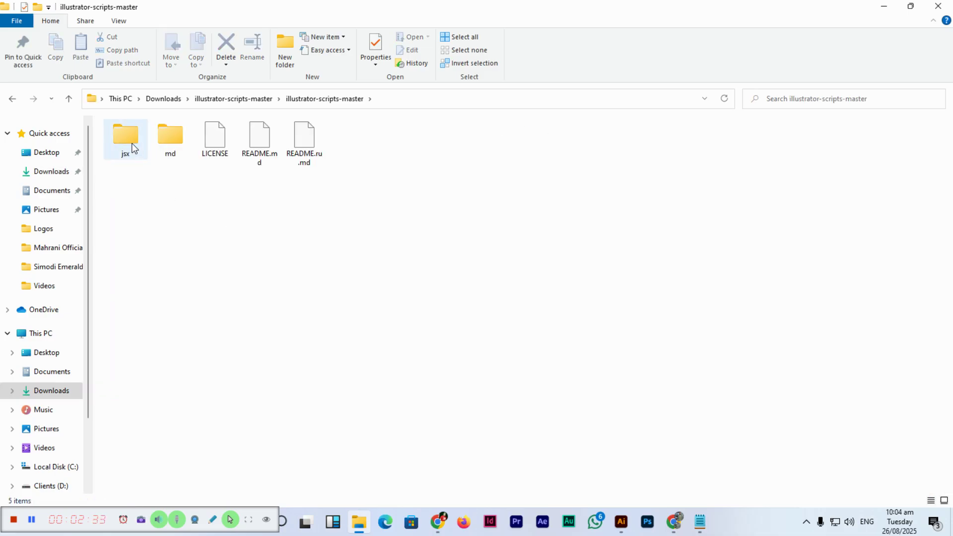
double_click(122, 136)
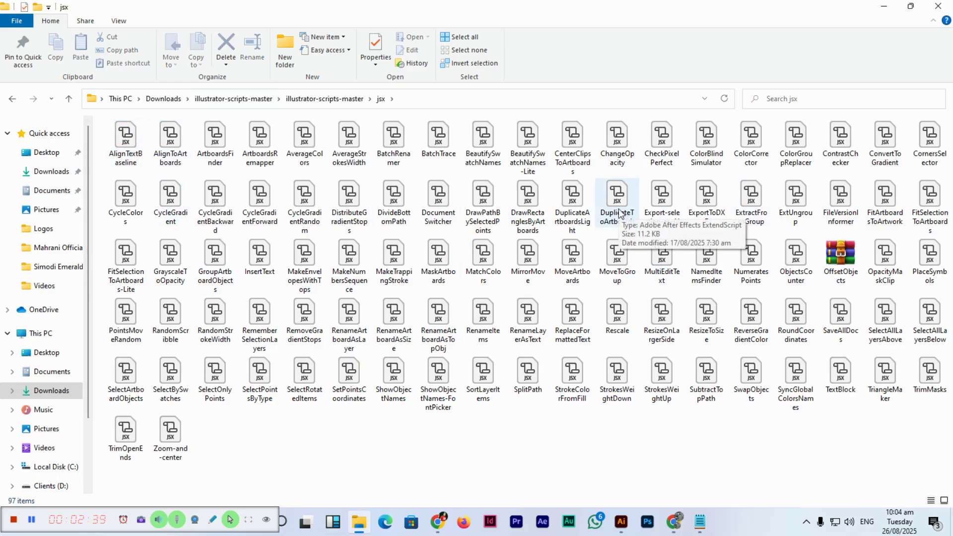
click(621, 521)
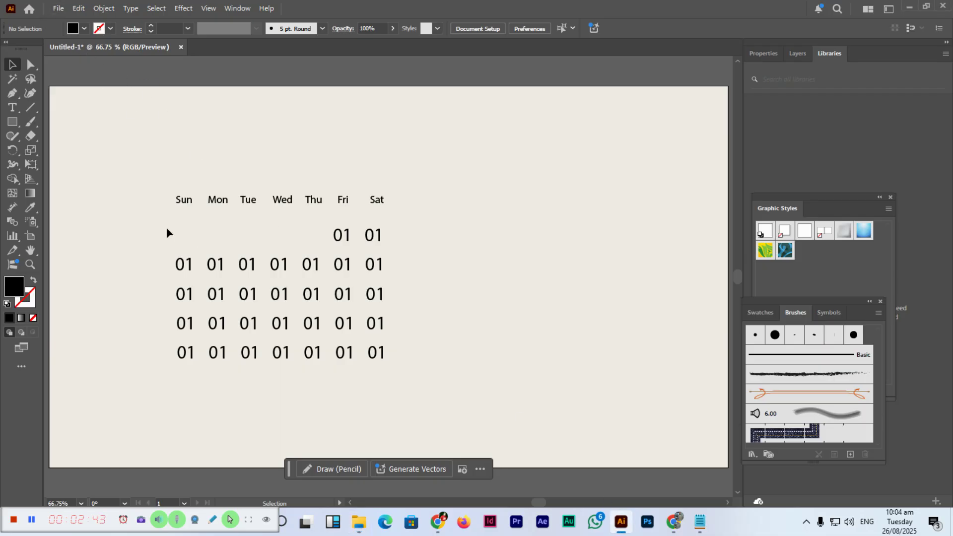
Select the 01 number grid and check File > Scripts without running any script.
drag(168, 233, 401, 377)
click(58, 9)
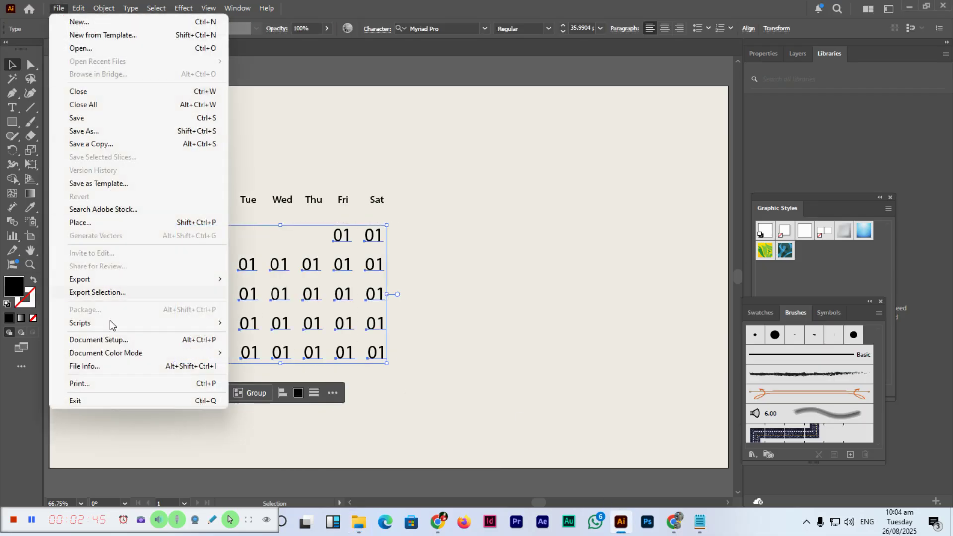
mouse_move(81, 322)
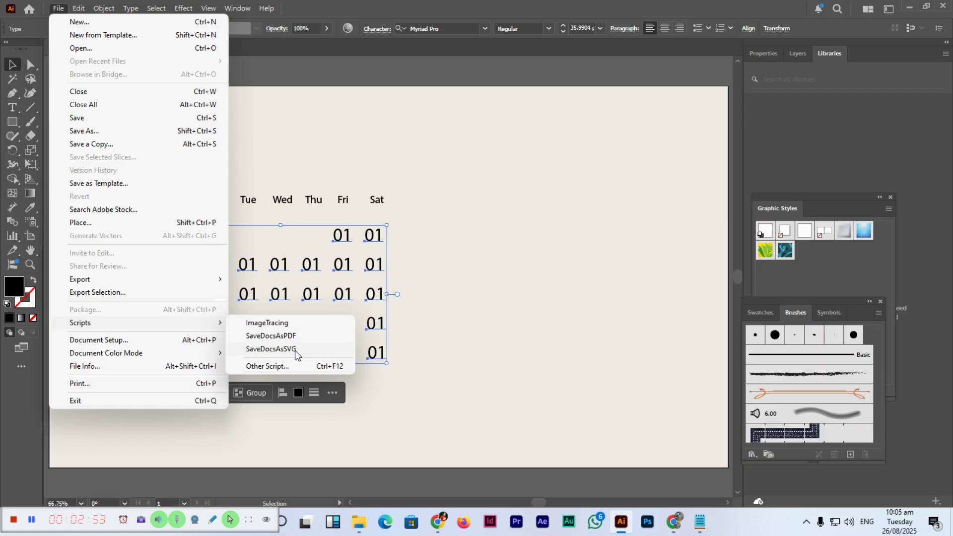
click(605, 223)
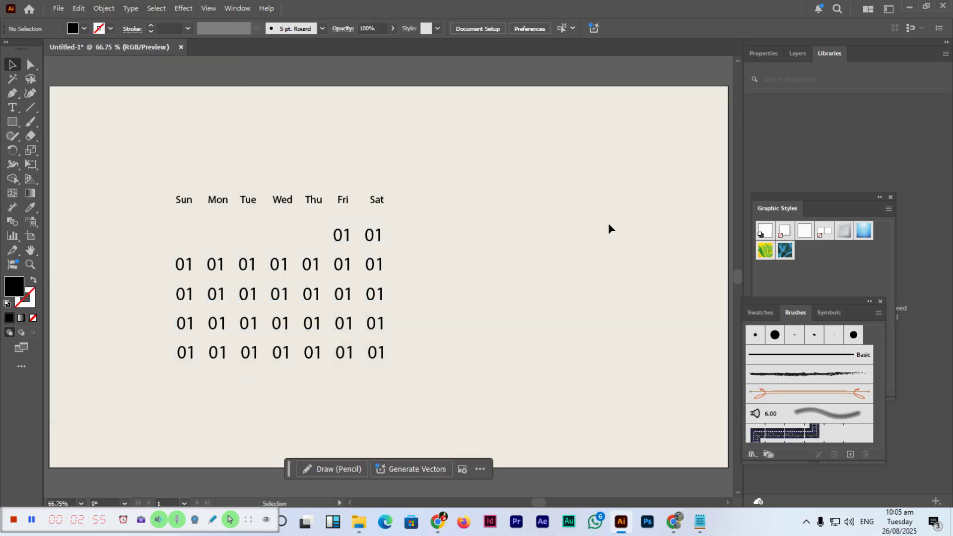
click(358, 521)
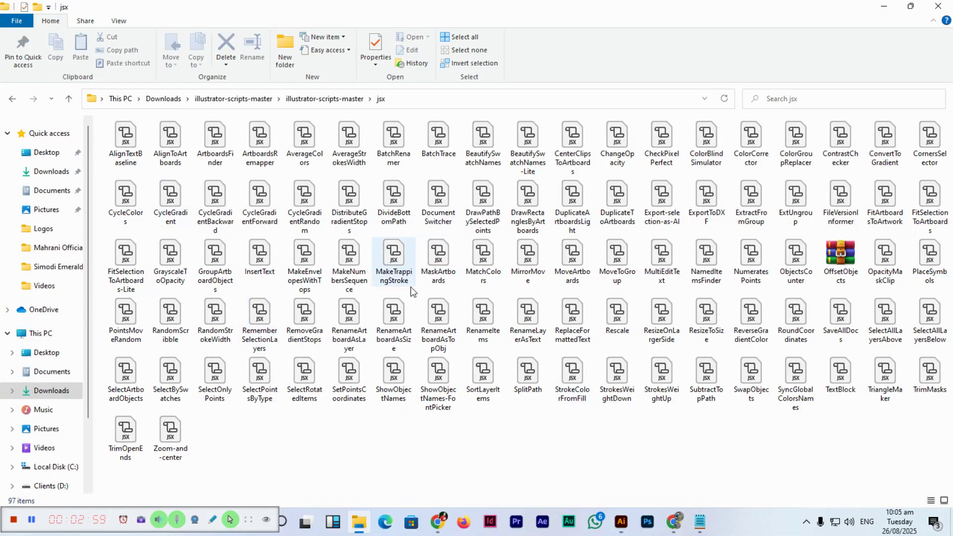
Copy the MakeNumbersSequence file from the jsx folder and minimize File Explorer.
click(350, 268)
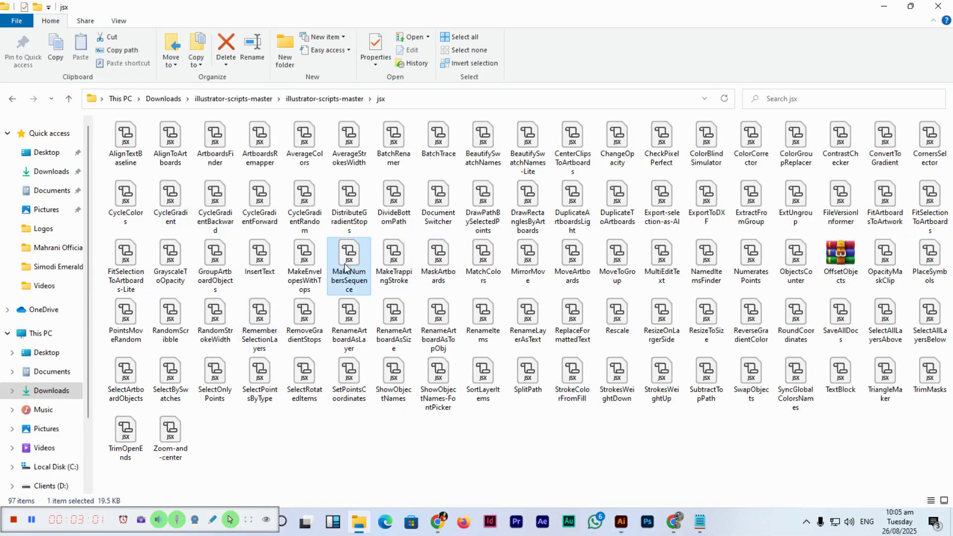
right_click(353, 267)
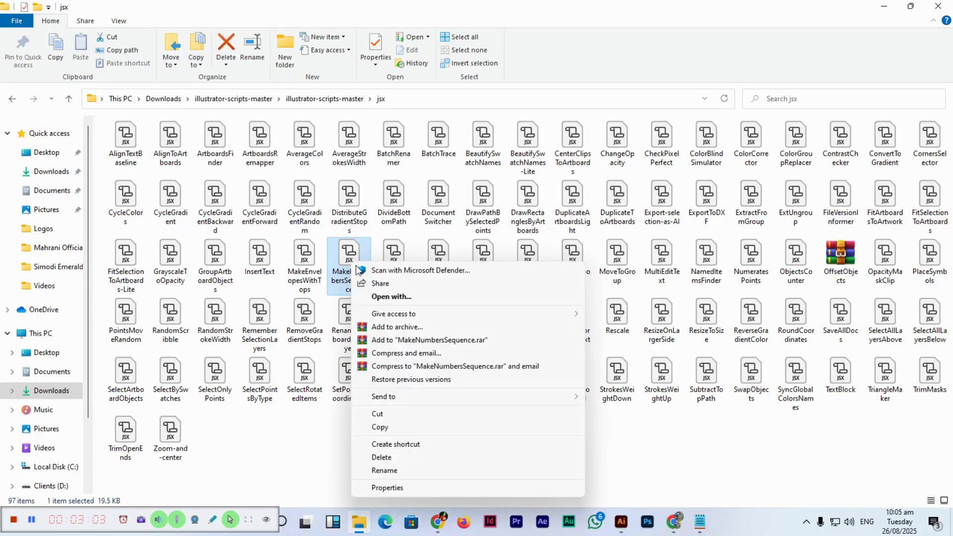
click(382, 426)
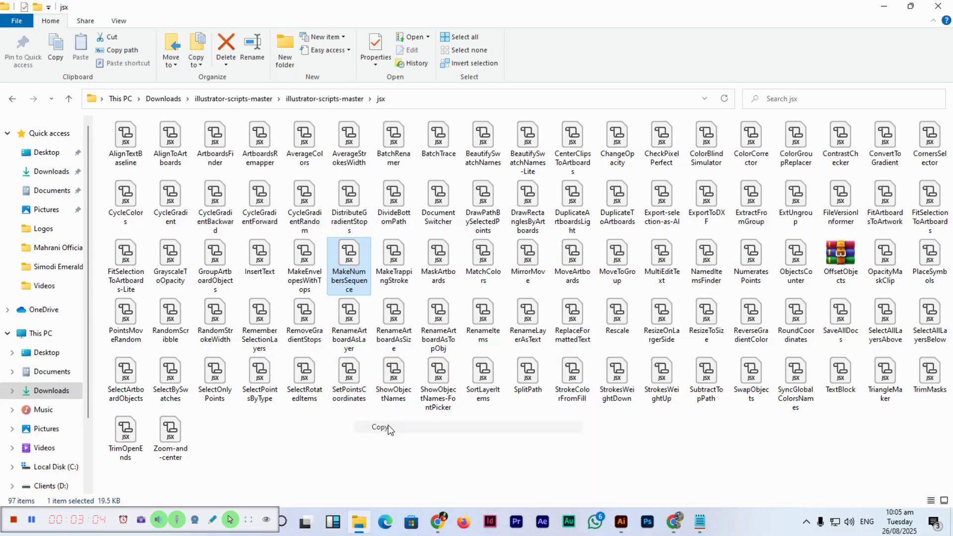
click(883, 6)
Read the Illustrator Scripts folder install path in the GitHub README, then return to the jsx folder.
click(671, 521)
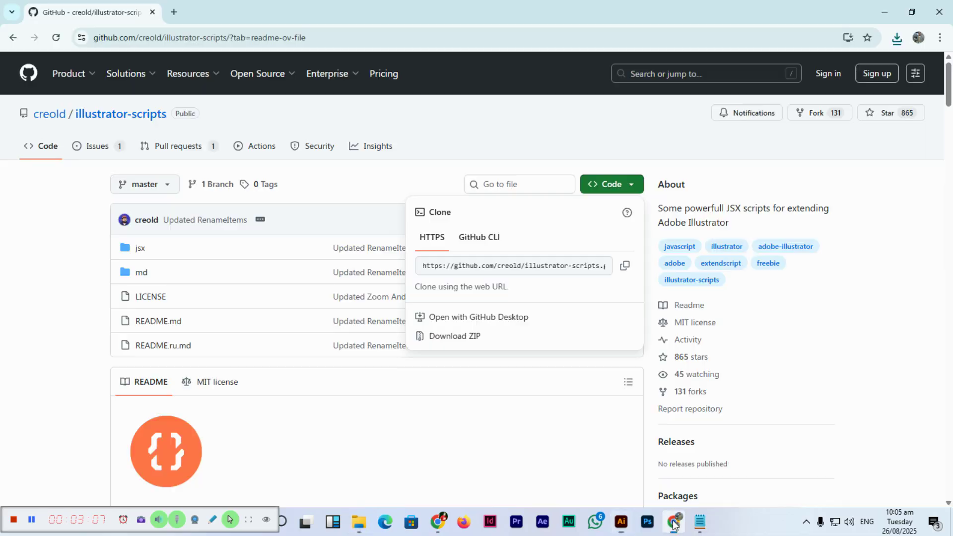
scroll(44, 309, down, 5)
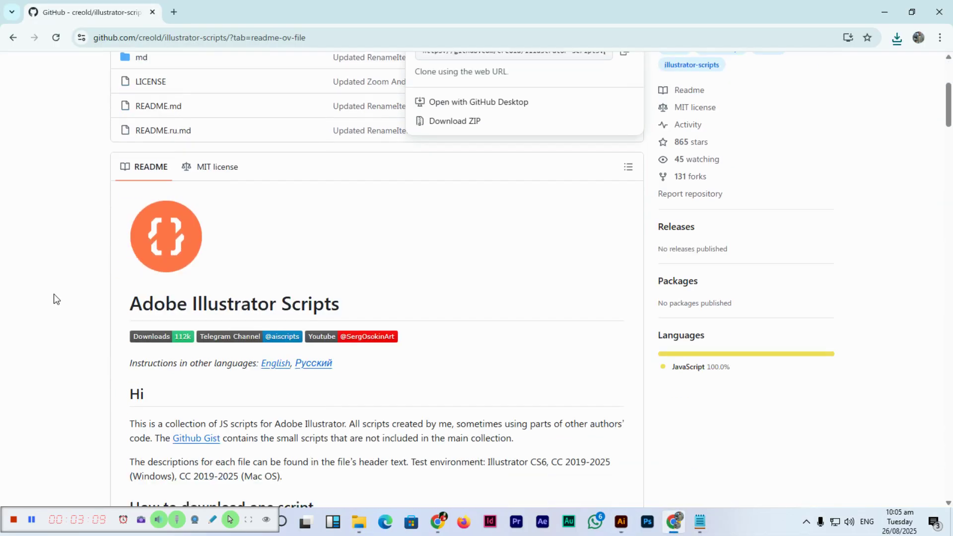
scroll(54, 294, down, 5)
scroll(55, 298, down, 2)
scroll(59, 300, up, 2)
scroll(59, 299, down, 2)
scroll(121, 239, down, 3)
scroll(225, 229, up, 2)
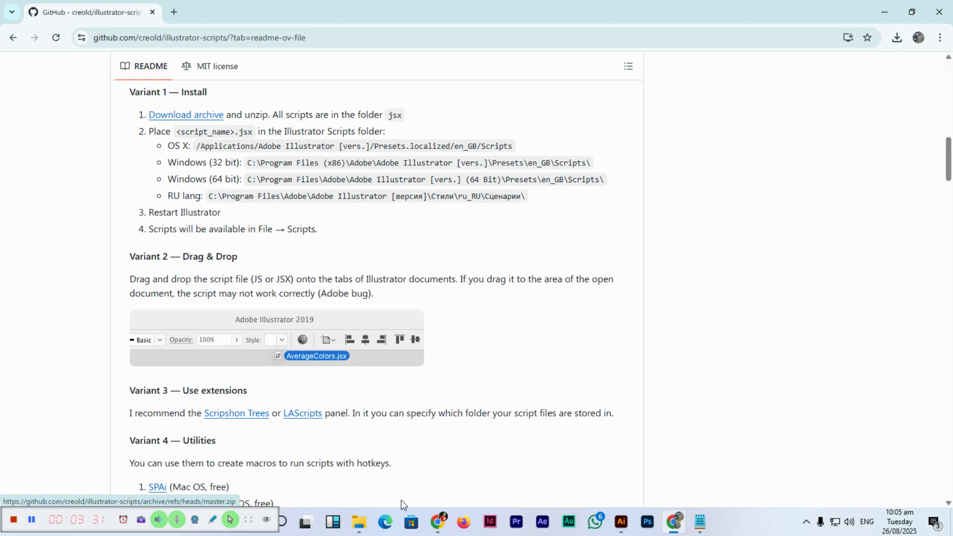
click(359, 521)
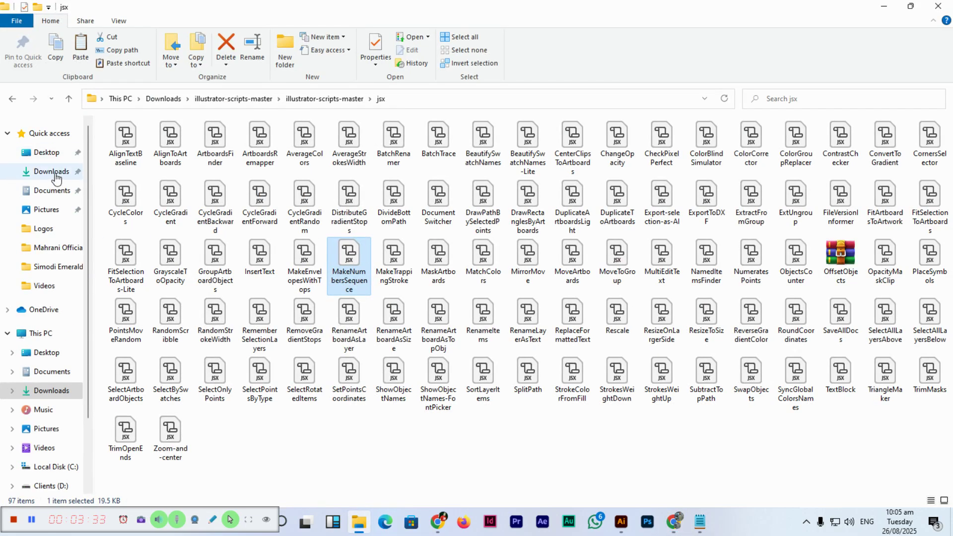
Browse to C:\Program Files\Adobe\Adobe Illustrator 2025, rechecking the README's folder path.
click(49, 467)
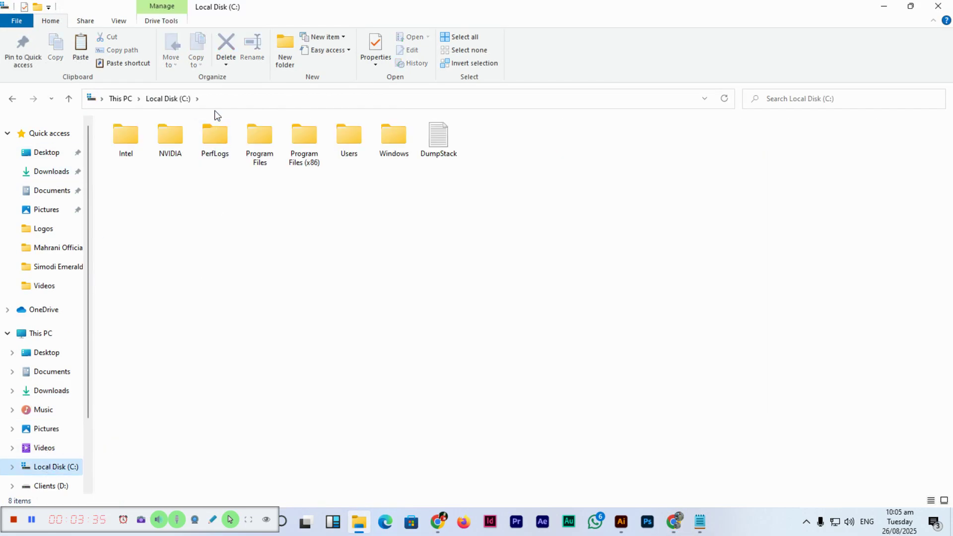
double_click(256, 157)
double_click(125, 149)
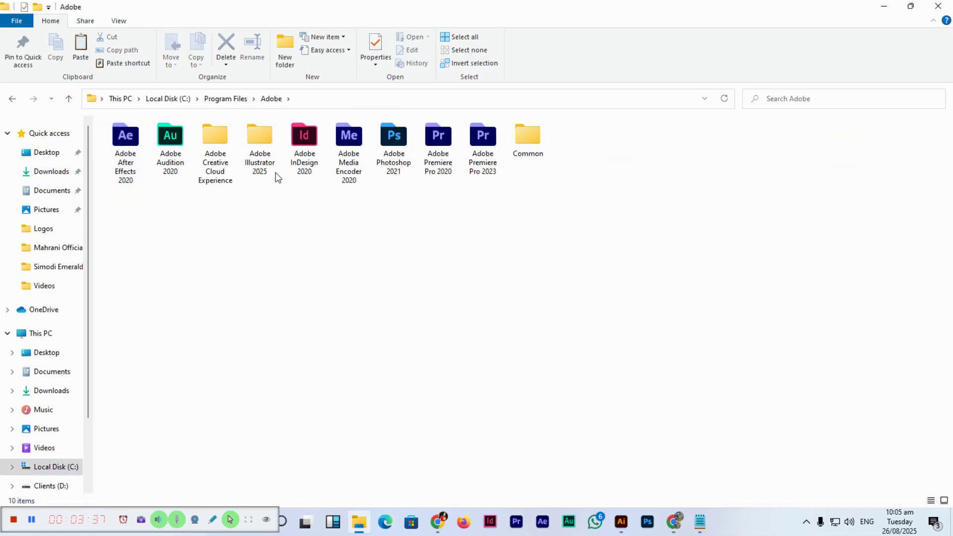
double_click(260, 145)
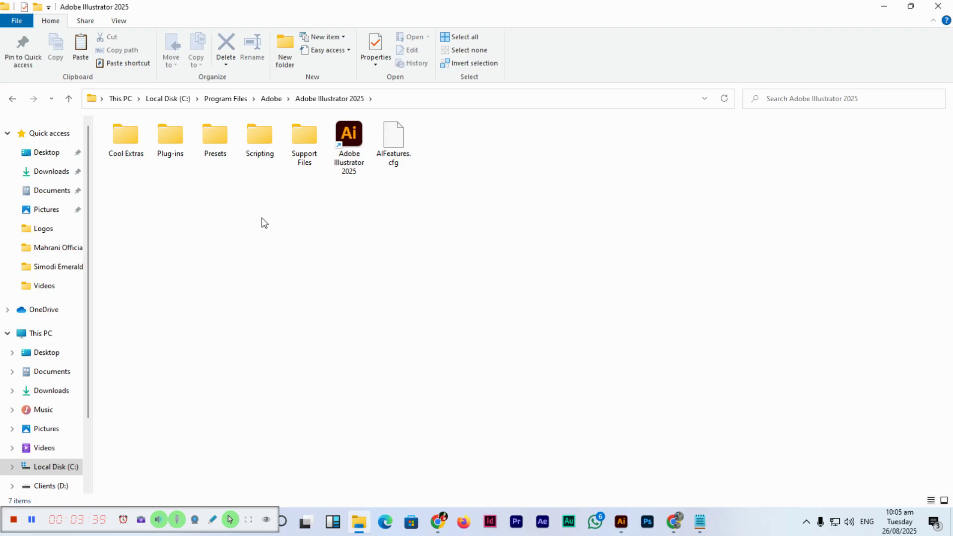
key(alt+Tab)
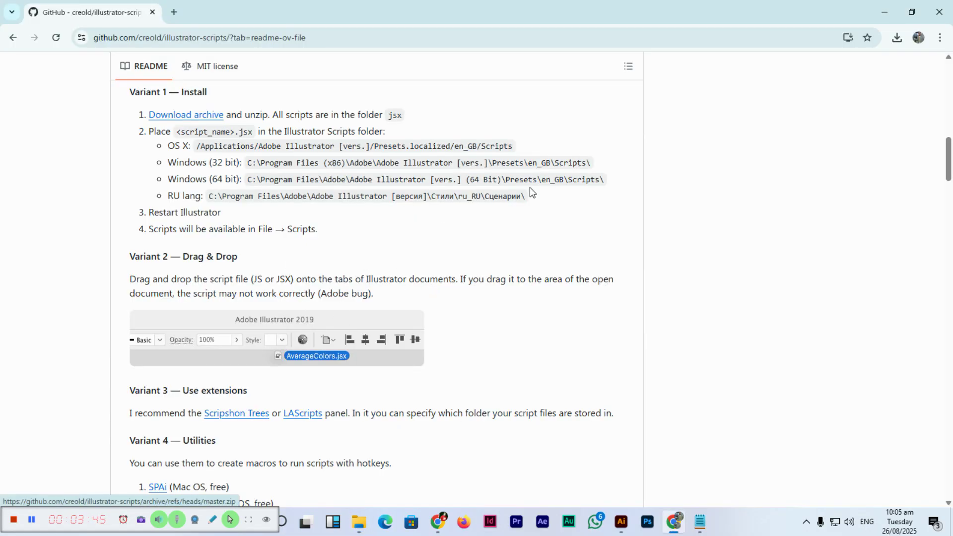
key(alt+Tab)
Paste MakeNumbersSequence into Presets\en_US\Scripts, granting administrator permission for the copy.
double_click(215, 138)
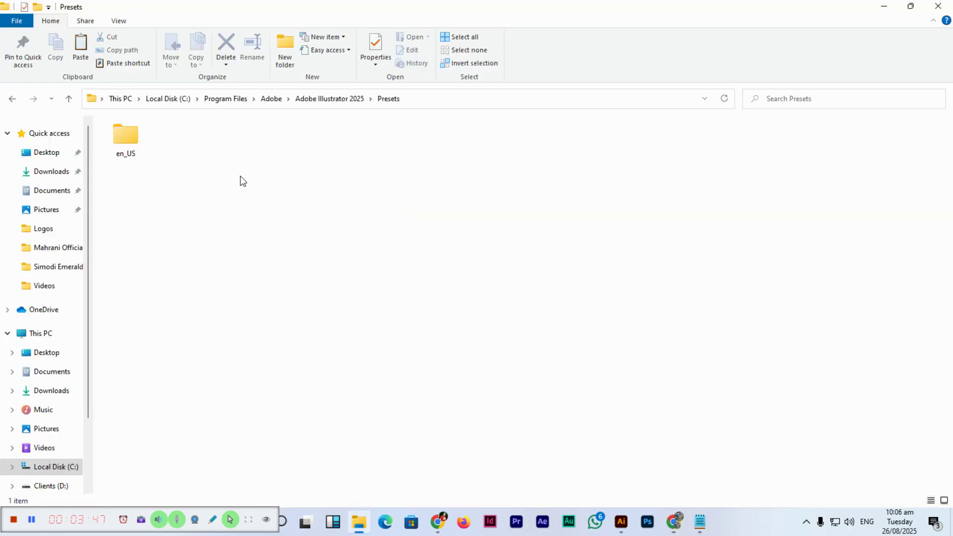
double_click(125, 138)
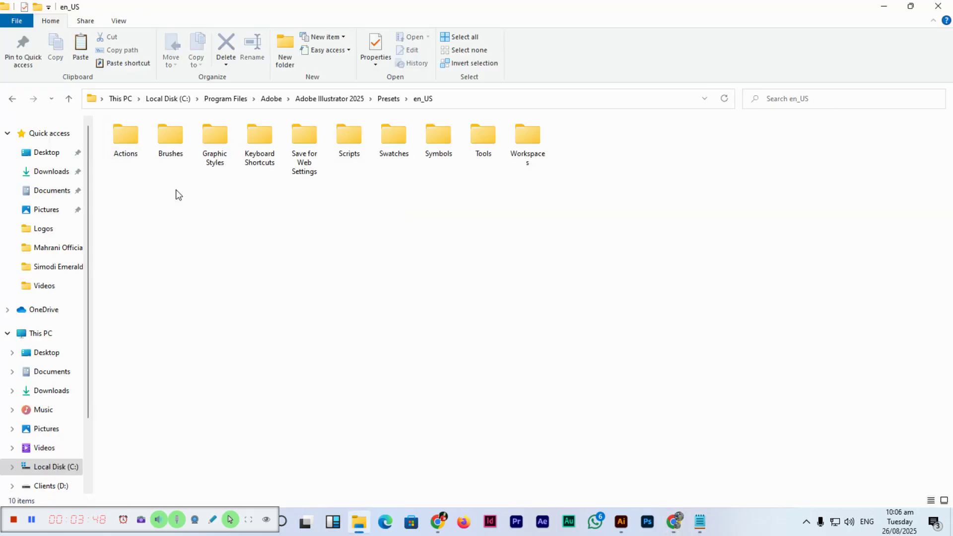
double_click(349, 141)
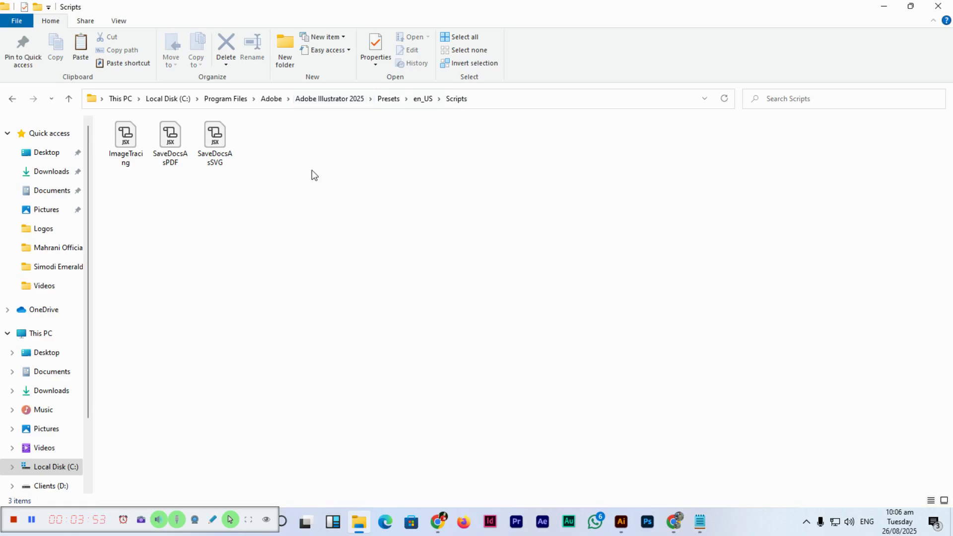
right_click(242, 199)
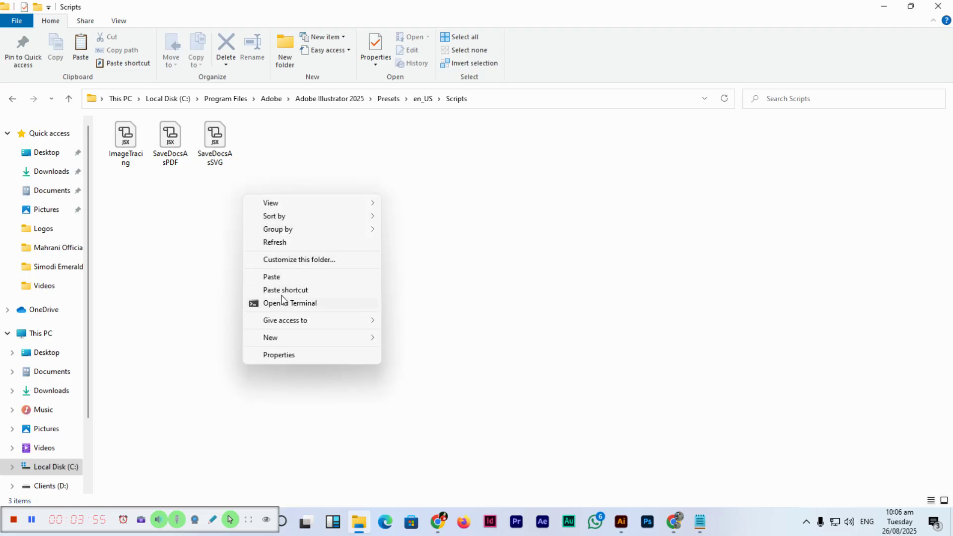
click(289, 277)
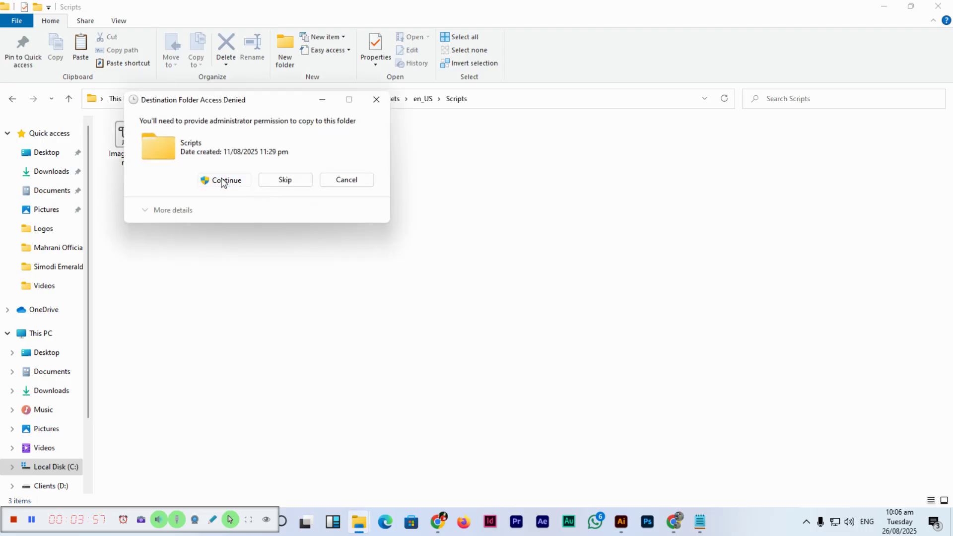
click(224, 181)
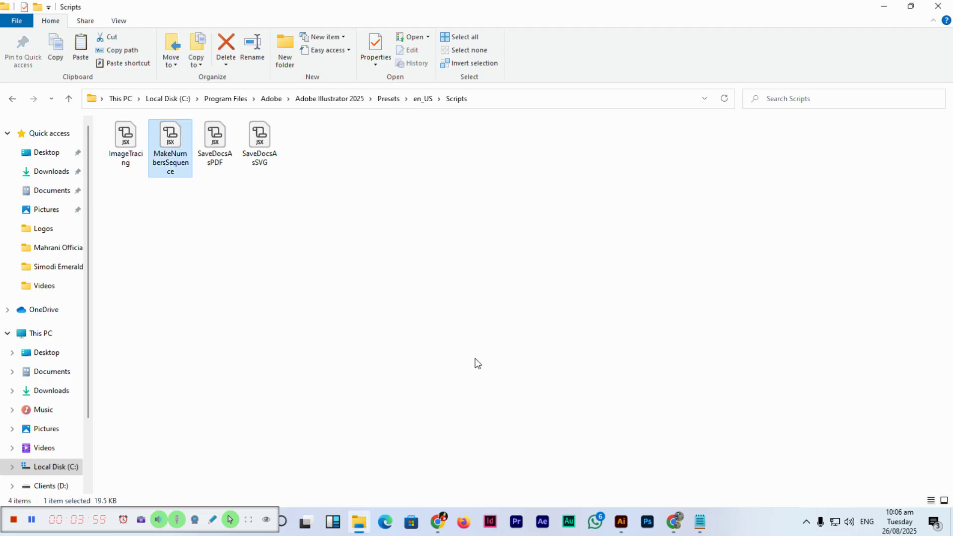
click(624, 525)
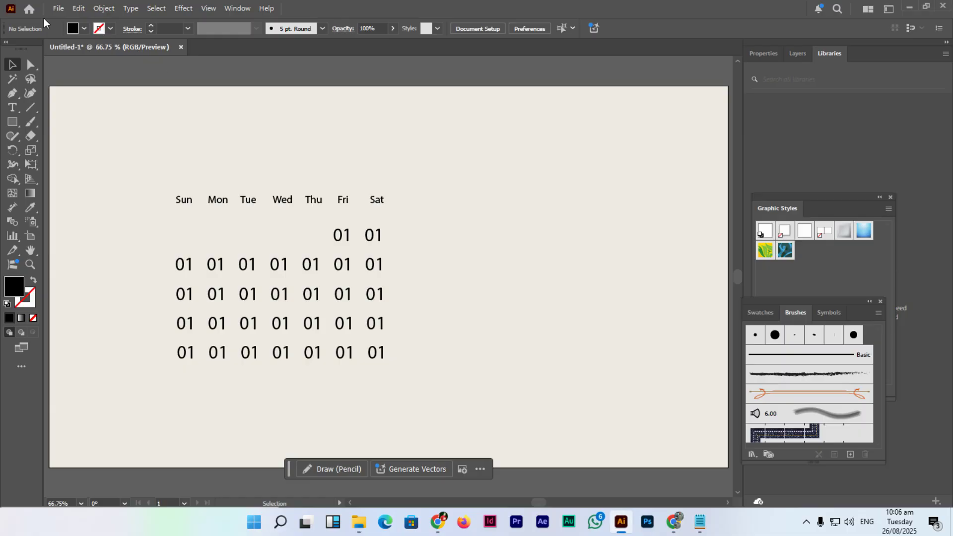
Check the File > Scripts menu, then save the grid as Numbers.ai with default options and close it.
click(58, 8)
mouse_move(81, 323)
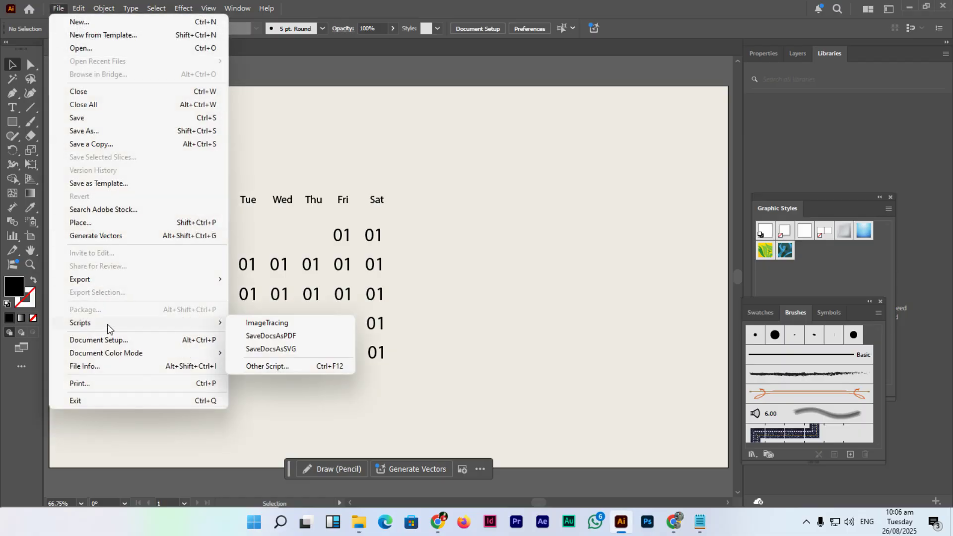
click(487, 246)
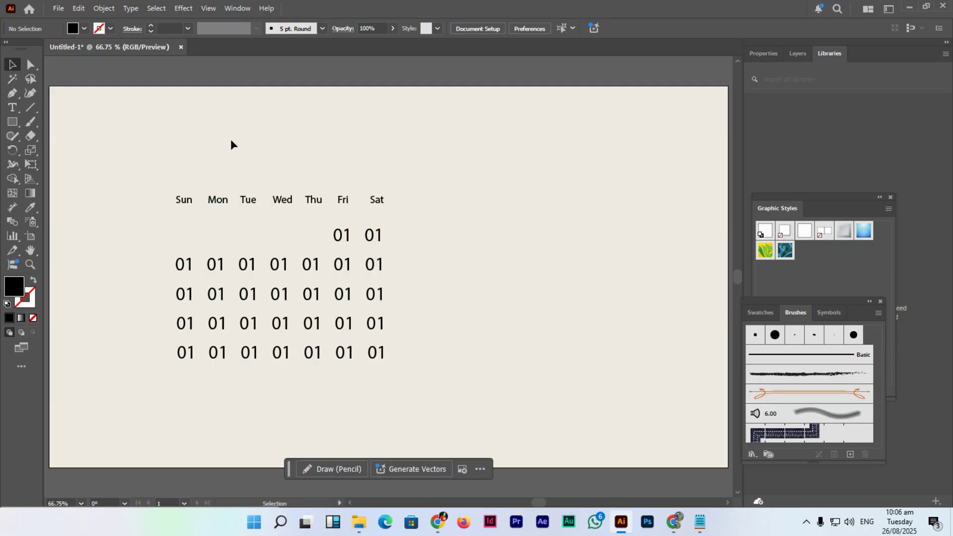
key(ctrl+shift+s)
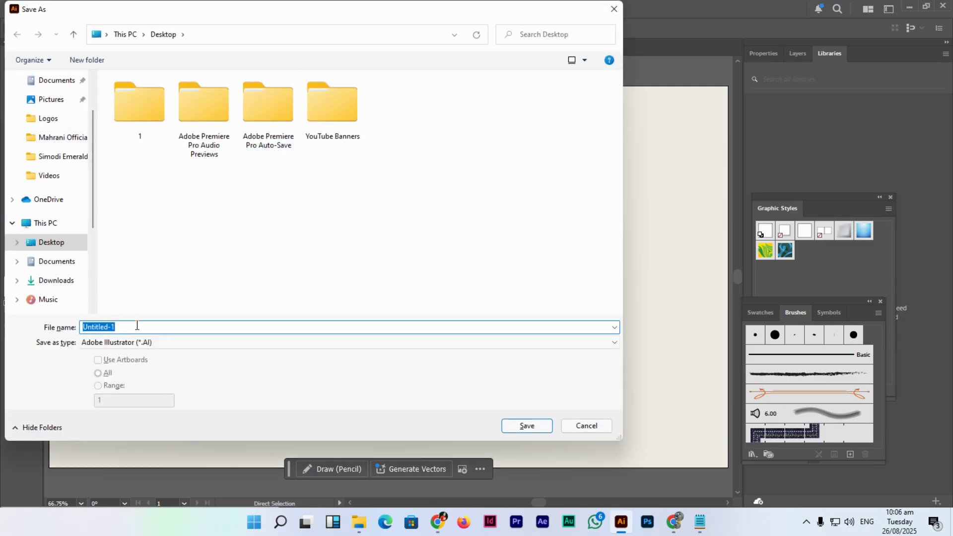
text(Numbers)
key(Return)
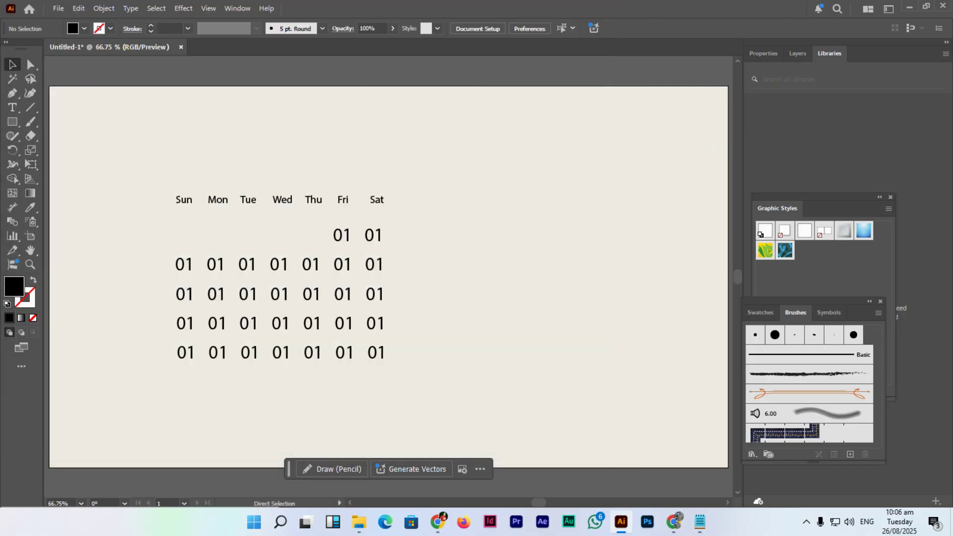
click(528, 440)
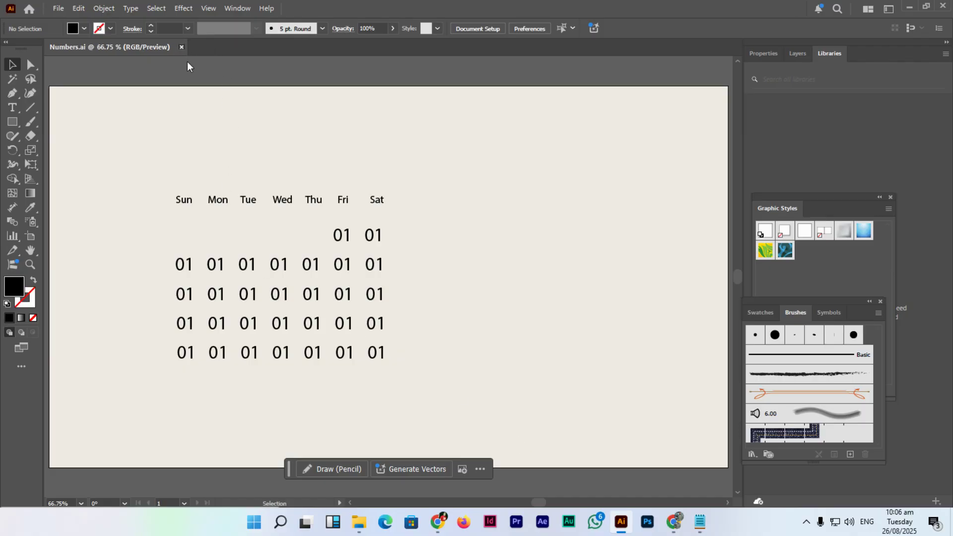
click(182, 48)
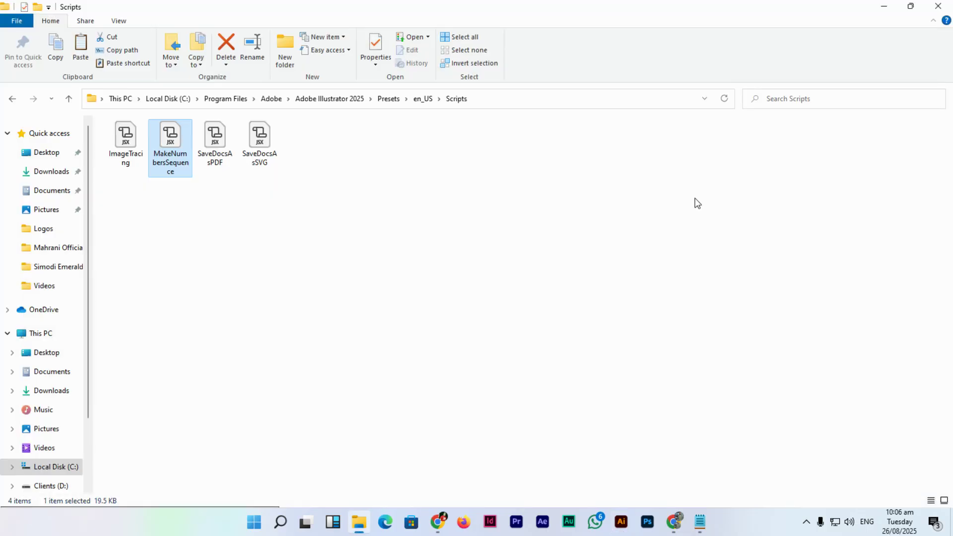
Close the Scripts folder window and relaunch Illustrator from the taskbar.
click(938, 6)
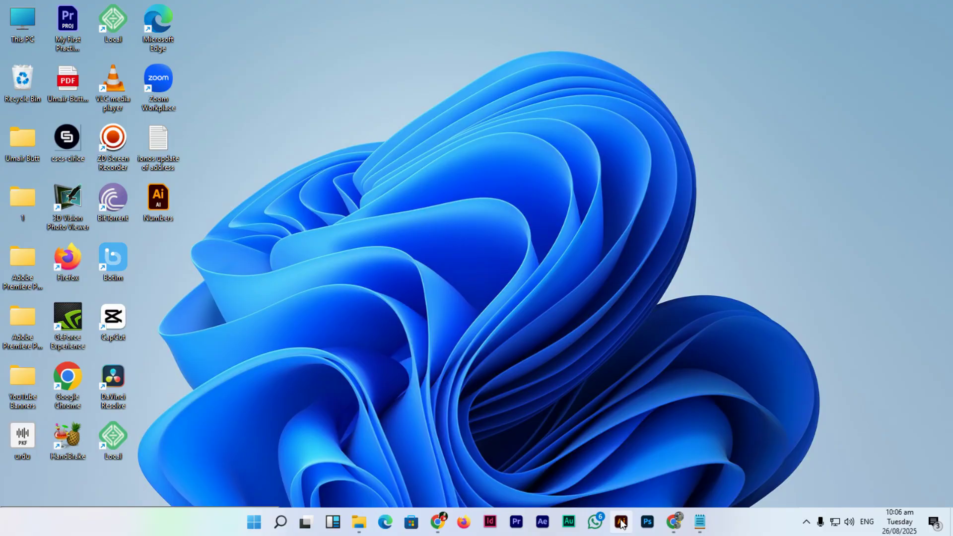
click(622, 523)
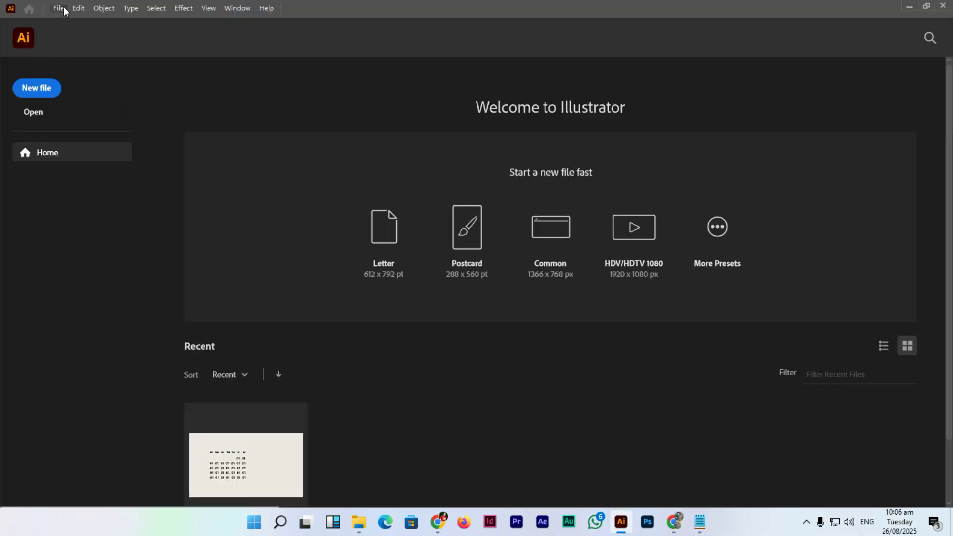
scroll(304, 366, down, 2)
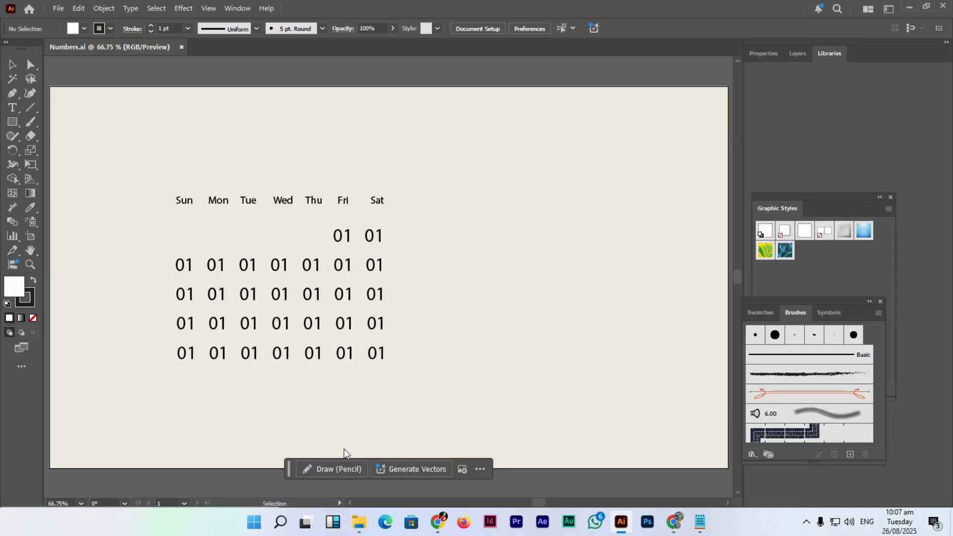
Select the number grid and run MakeNumbersSequence with Start 1, End 30, Increment 1.
drag(158, 223, 410, 376)
click(57, 8)
mouse_move(134, 322)
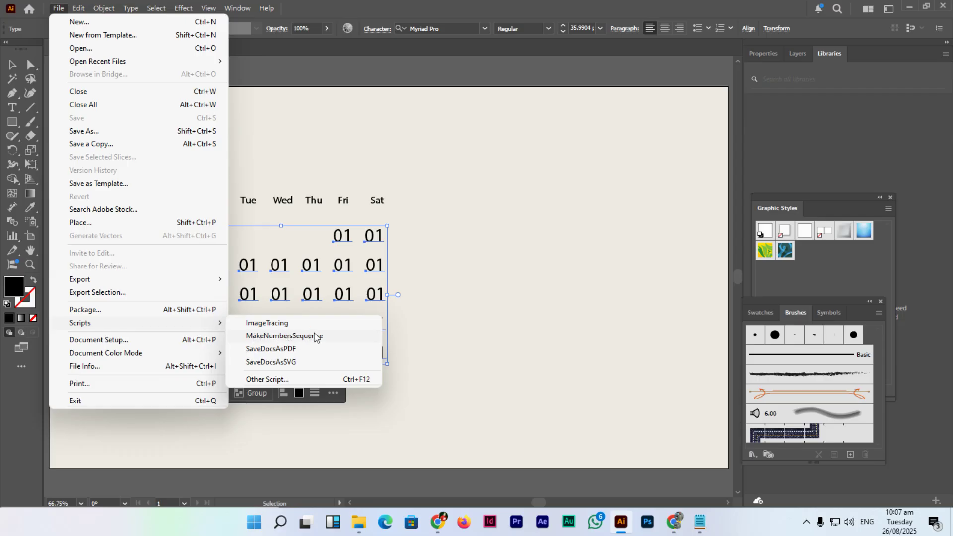
click(283, 335)
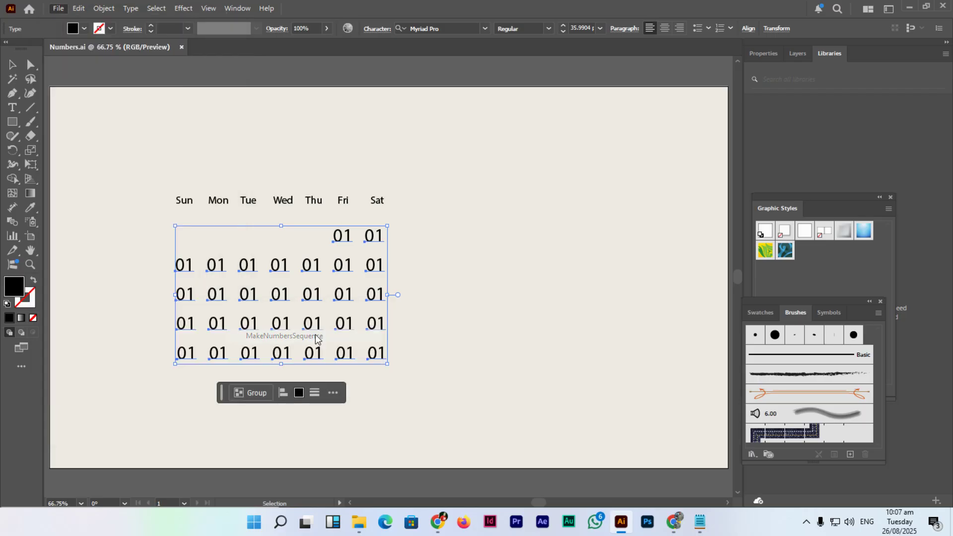
drag(416, 160, 516, 159)
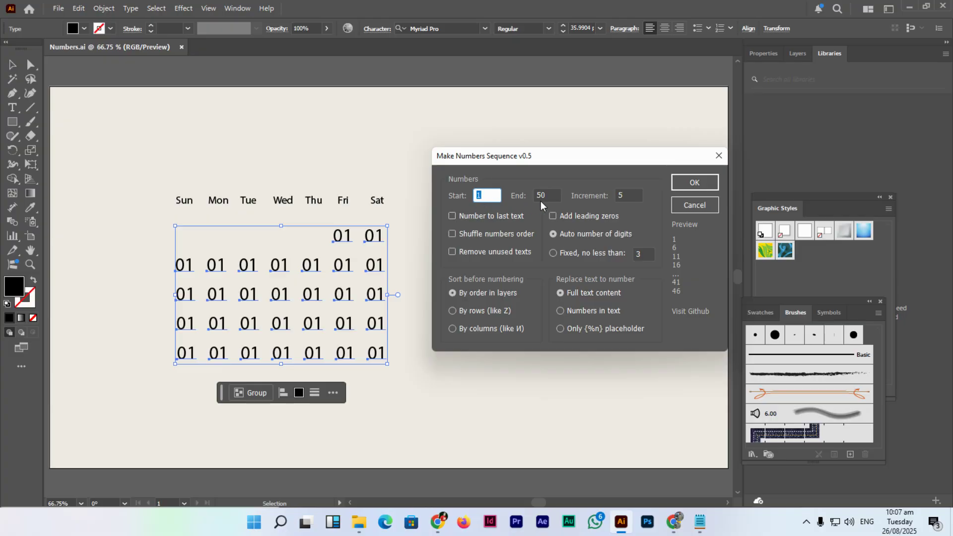
click(627, 194)
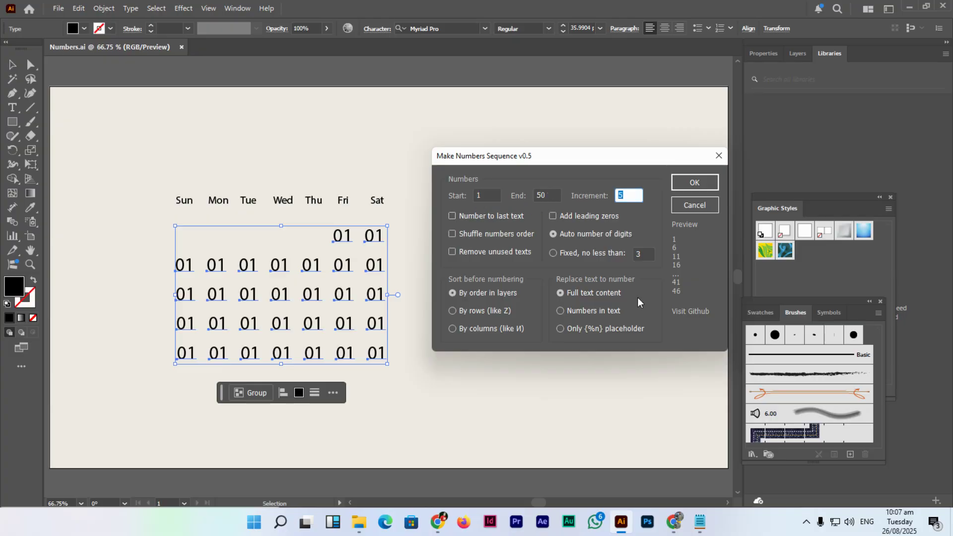
text(1)
double_click(547, 196)
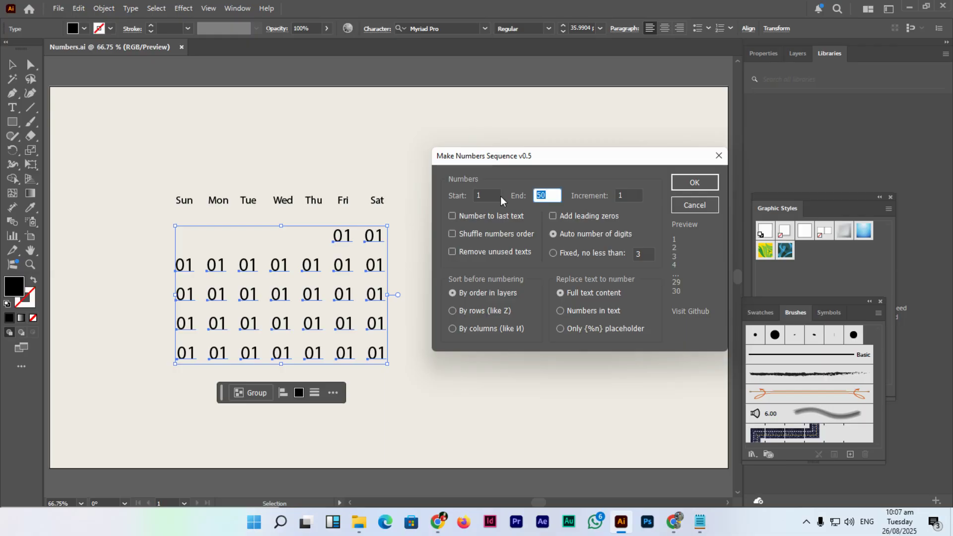
text(30)
click(694, 182)
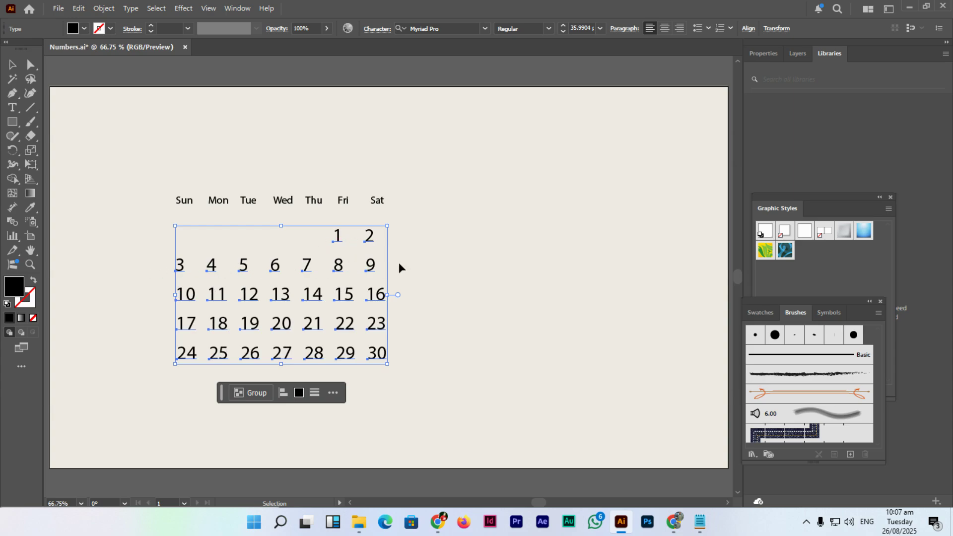
Deselect the grid and confirm MakeNumbersSequence is listed under File > Scripts.
click(462, 309)
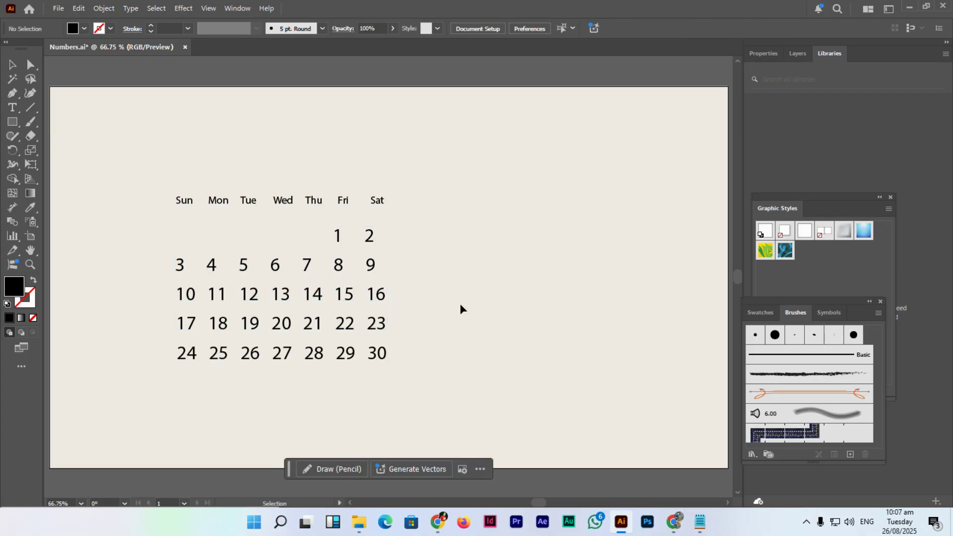
click(59, 8)
mouse_move(81, 322)
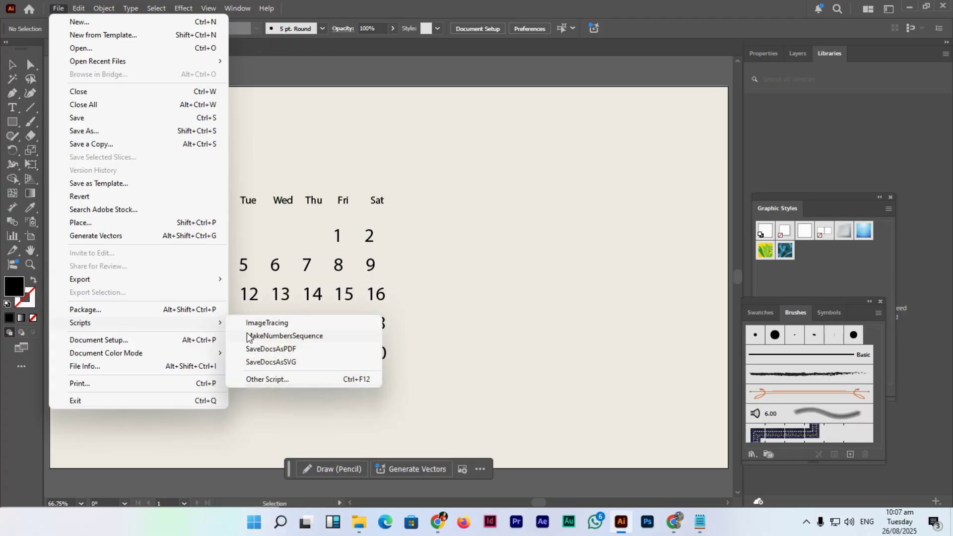
click(429, 307)
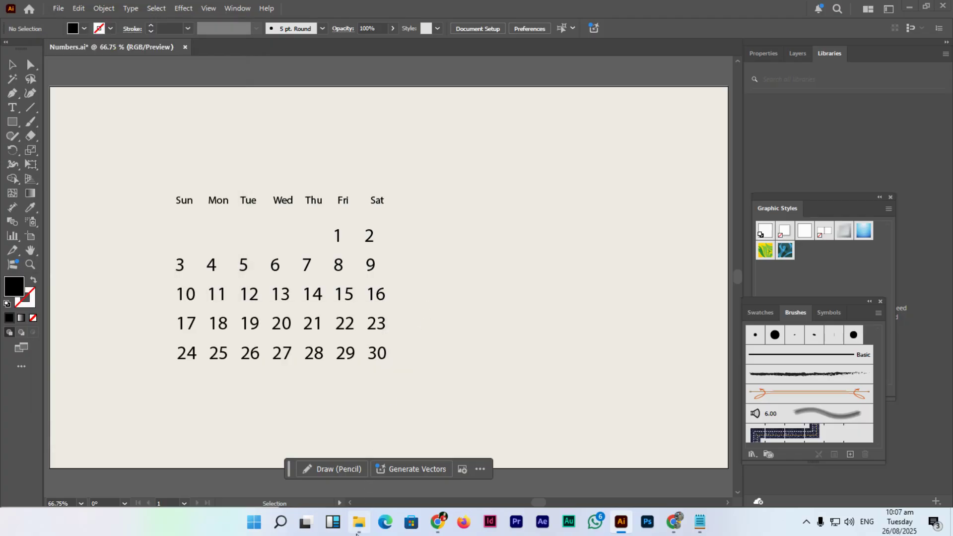
click(358, 522)
Open Downloads > illustrator-scripts-master > jsx and select MakeNumbersSequence.jsx (19.5 KB).
click(51, 171)
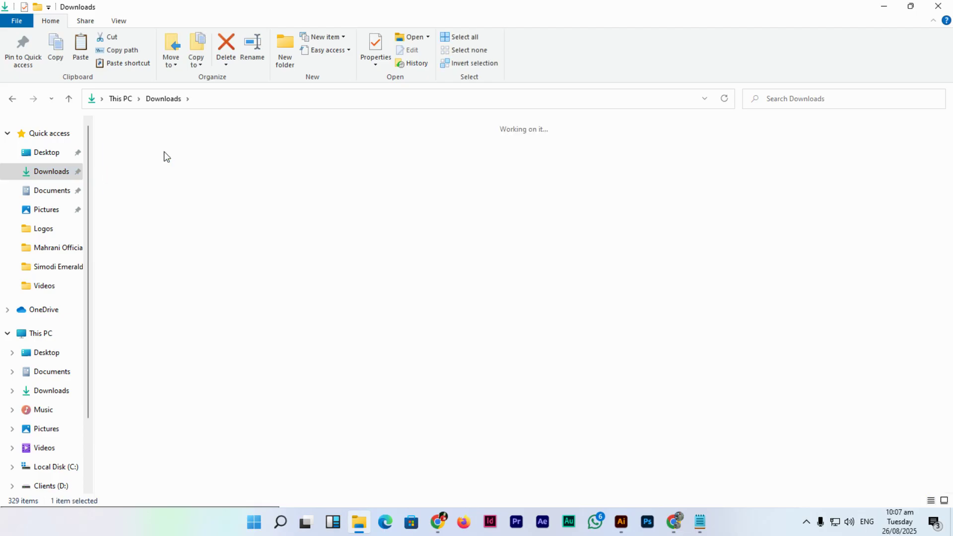
double_click(137, 143)
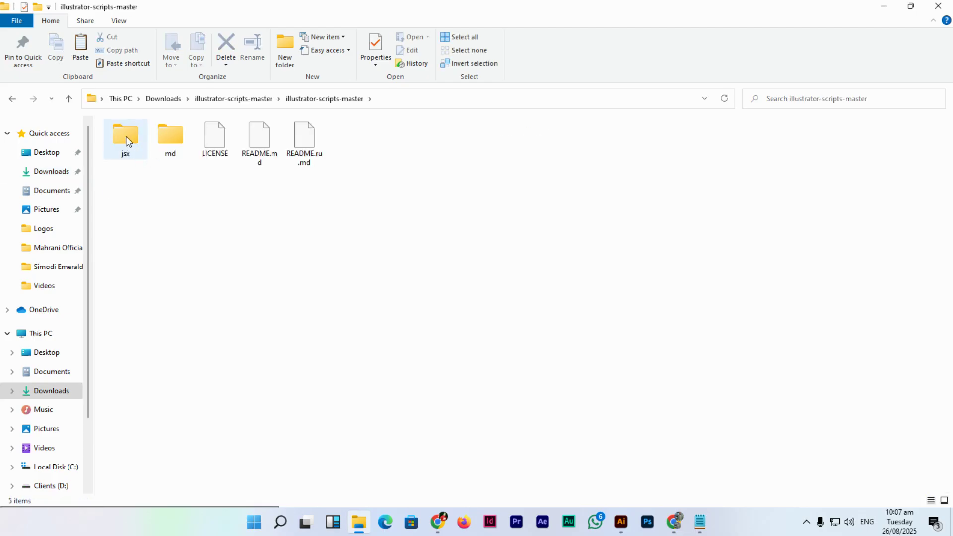
double_click(127, 139)
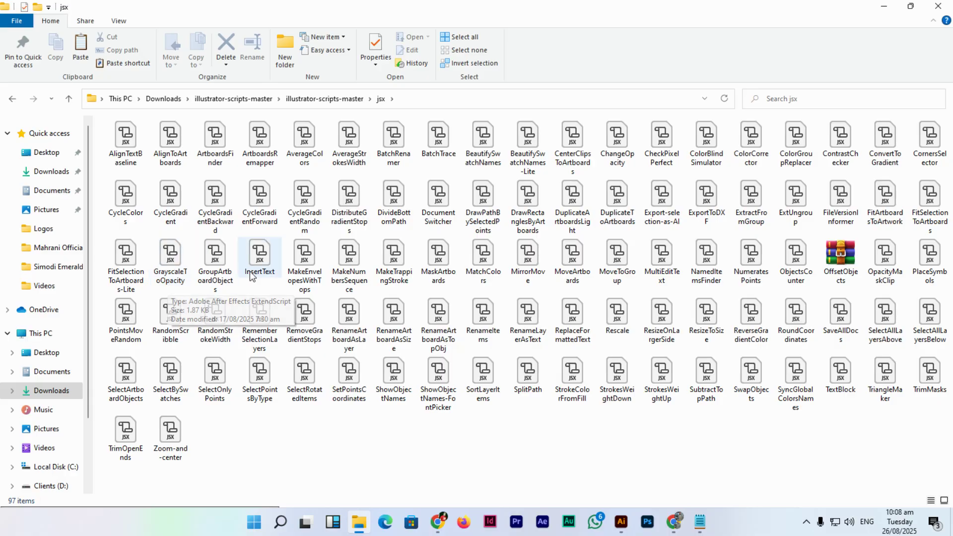
click(357, 268)
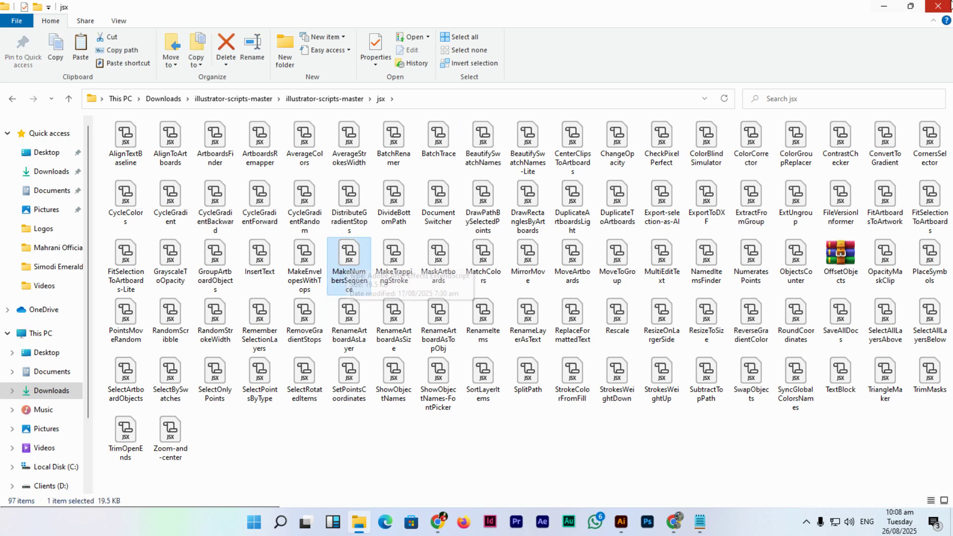
Minimize File Explorer to bring the Numbers.ai 1–30 calendar back into view.
click(884, 7)
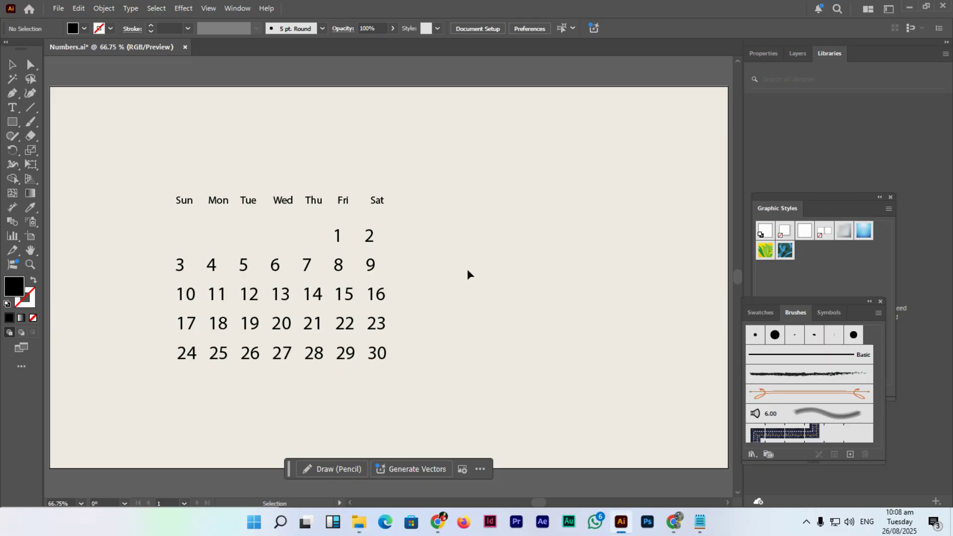